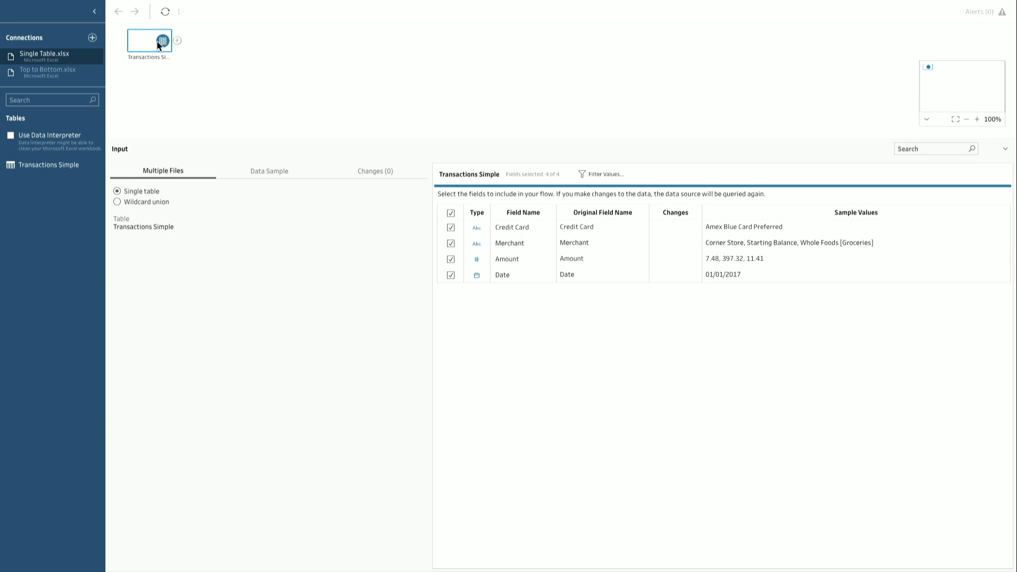
- Replace the Transactions Simple input with the Transactions Top Bottom table from Top to Bottom.xlsx and add a cleaning step after it
{"action": "key", "text": "Delete"}
{"action": "left_click", "coordinate": [57, 71]}
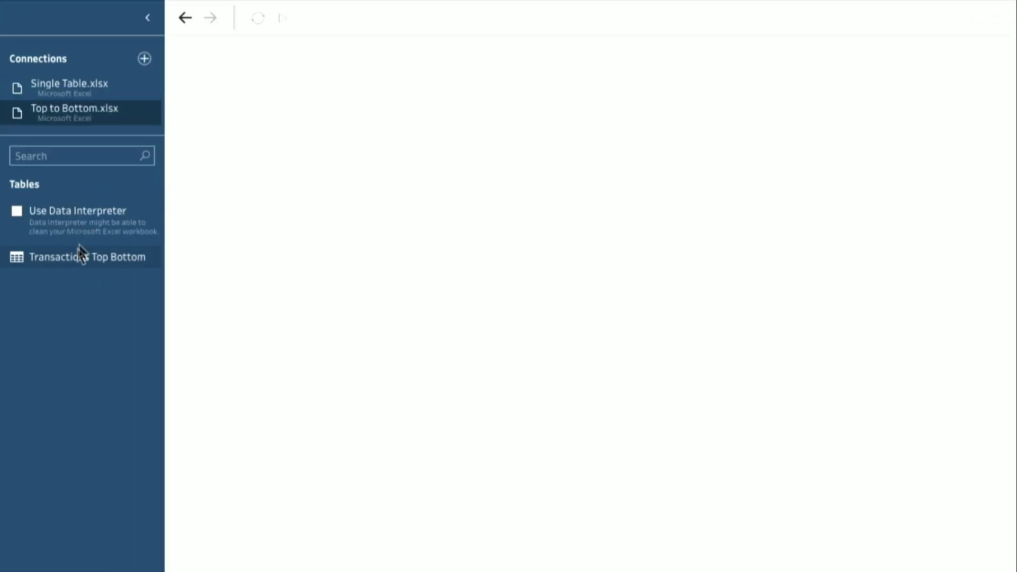
{"action": "left_click_drag", "start_coordinate": [72, 265], "coordinate": [234, 146]}
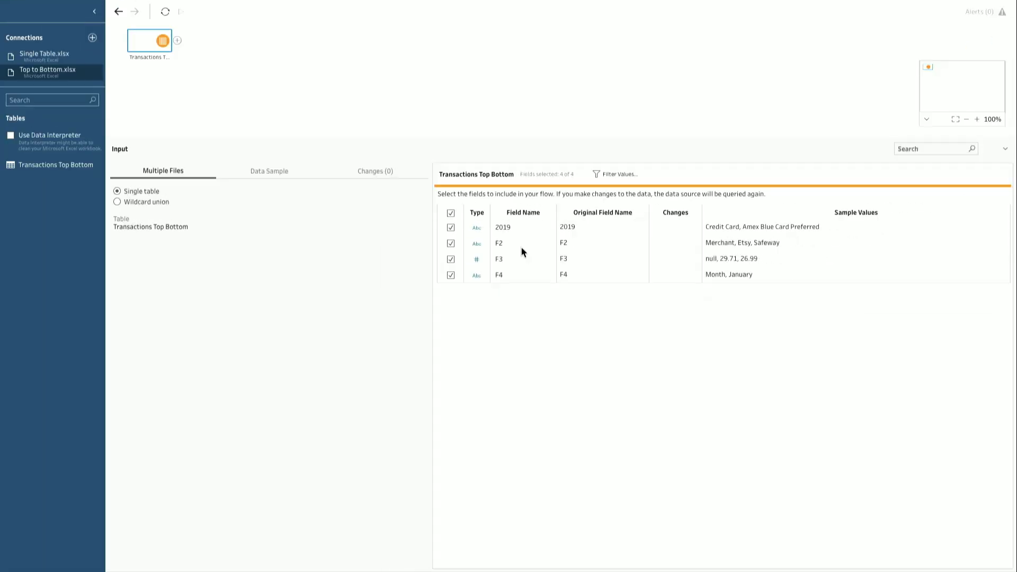
{"action": "left_click", "coordinate": [178, 40]}
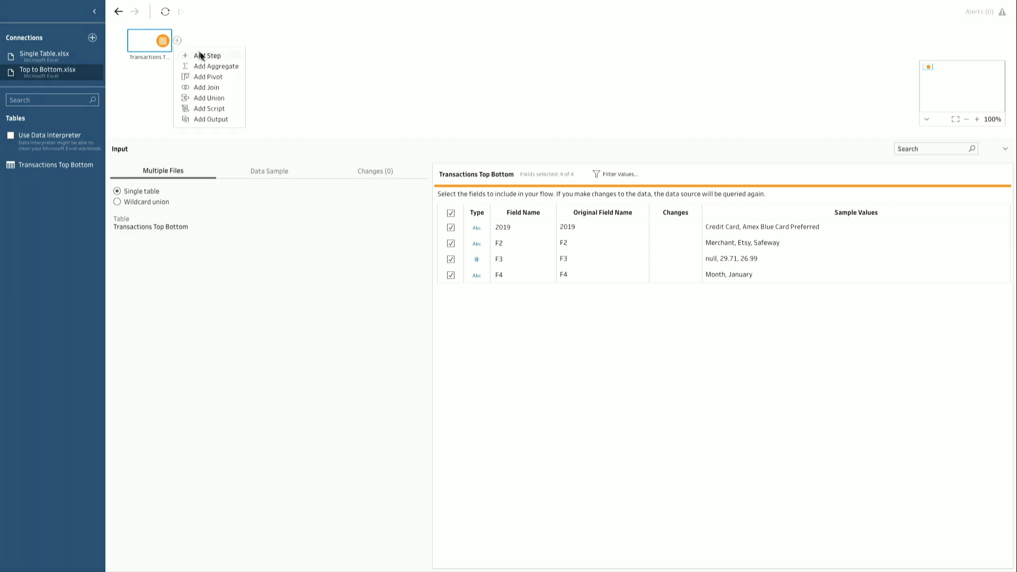
{"action": "left_click", "coordinate": [205, 55]}
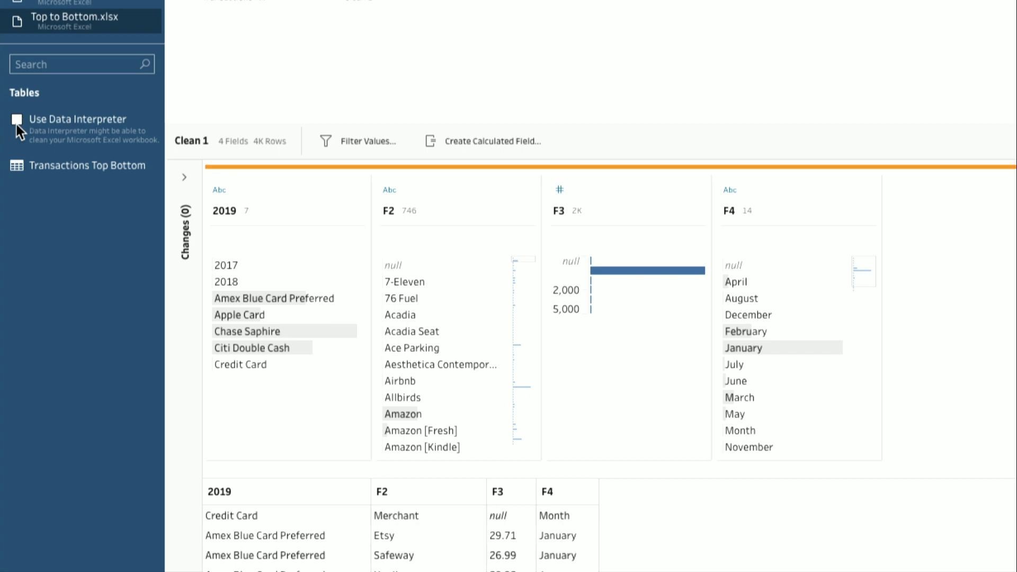
- Clean Top to Bottom.xlsx with Data Interpreter and replace the existing flow with the detected Transactions Top Bottom A1:D1091 table
{"action": "left_click", "coordinate": [17, 125]}
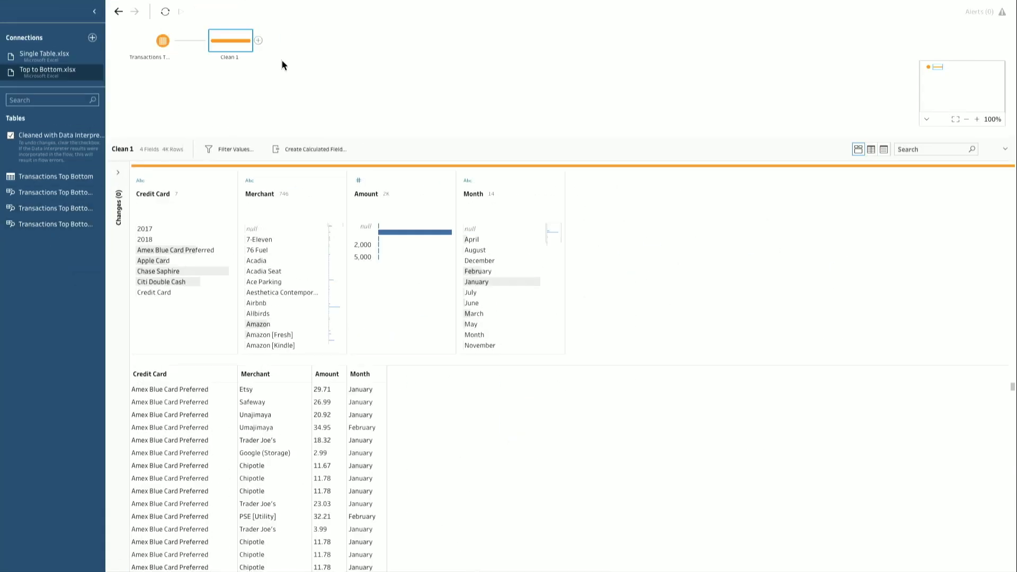
{"action": "left_click", "coordinate": [162, 40]}
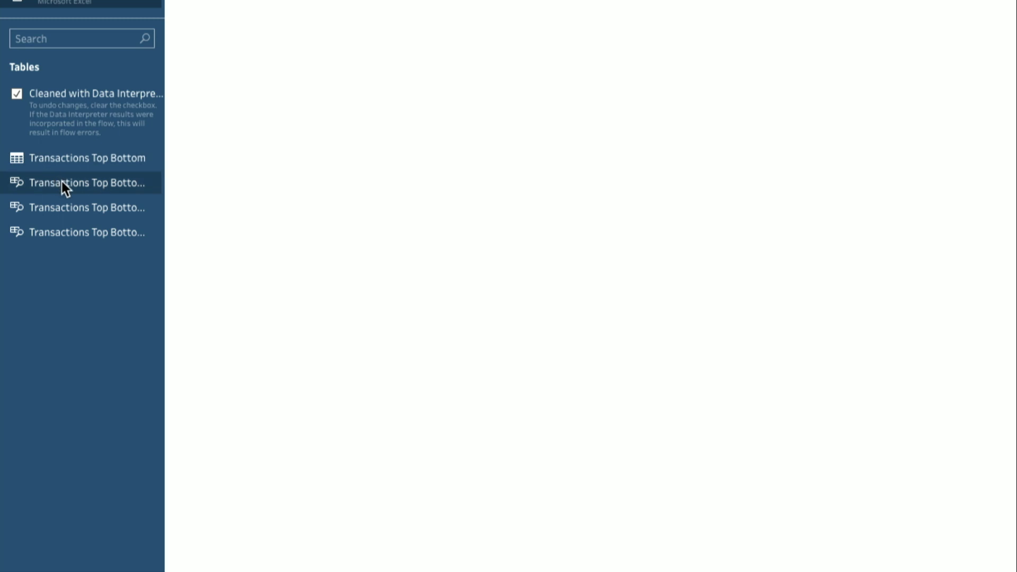
{"action": "left_click_drag", "start_coordinate": [61, 183], "coordinate": [263, 129]}
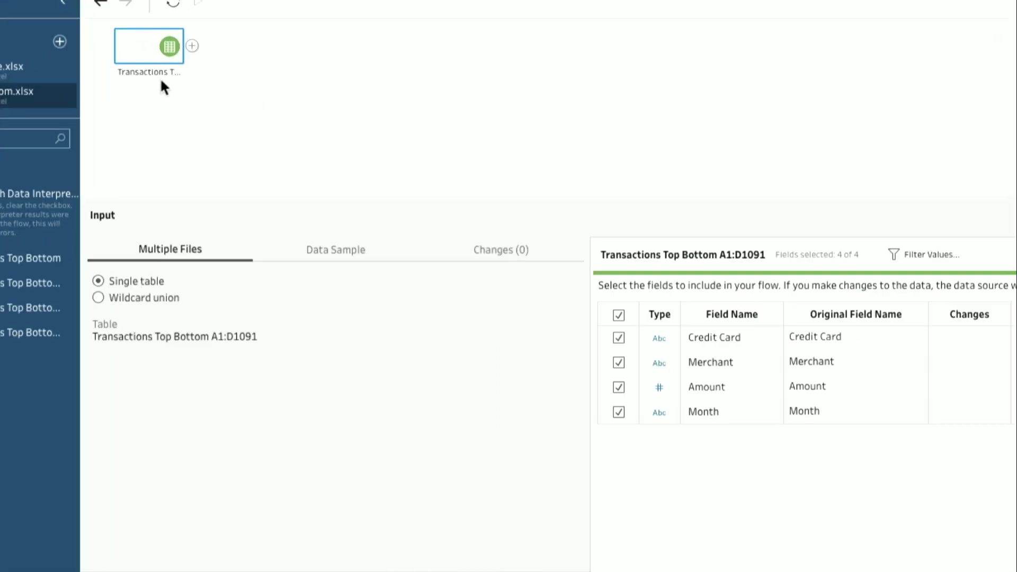
- Rename the Transactions Top Bottom A1:D1091 input as 2019
{"action": "double_click", "coordinate": [164, 73]}
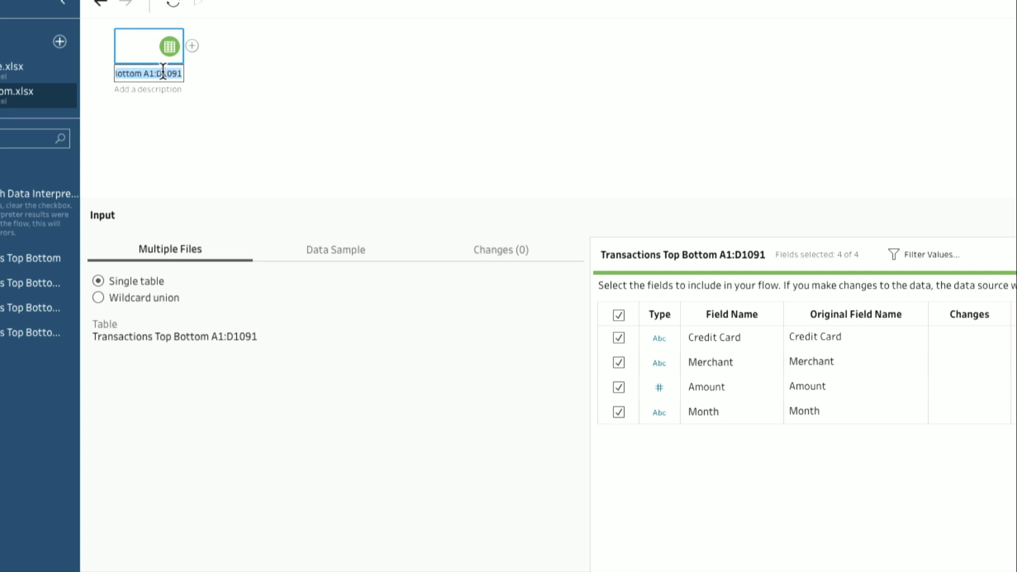
{"action": "type", "text": "2019"}
{"action": "key", "text": "Return"}
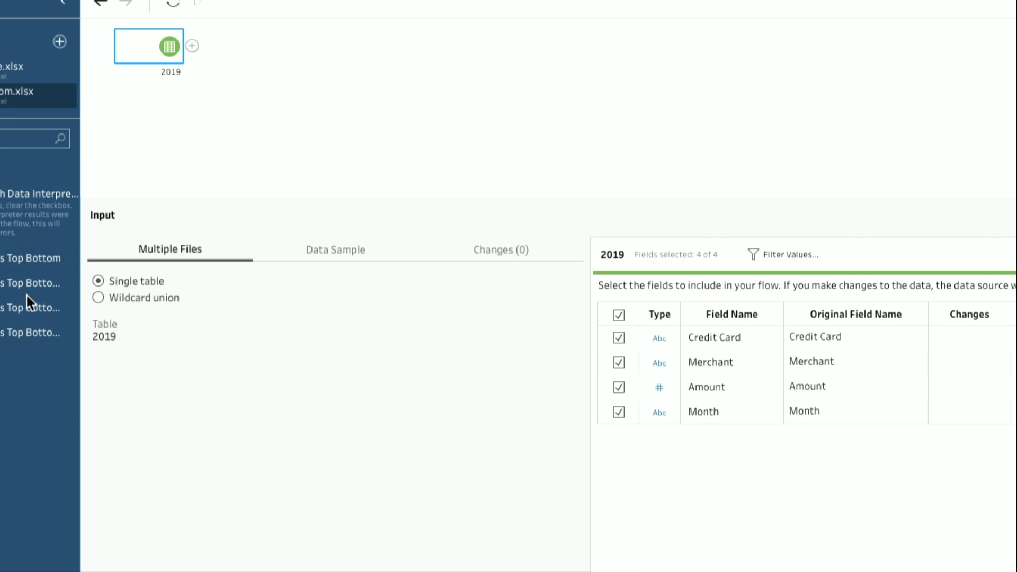
- Add the detected Transactions Top Bottom A1093:D2685 and A2687:D4145 tables as inputs below 2019, making room in the flow area
{"action": "left_click_drag", "start_coordinate": [66, 313], "coordinate": [242, 153]}
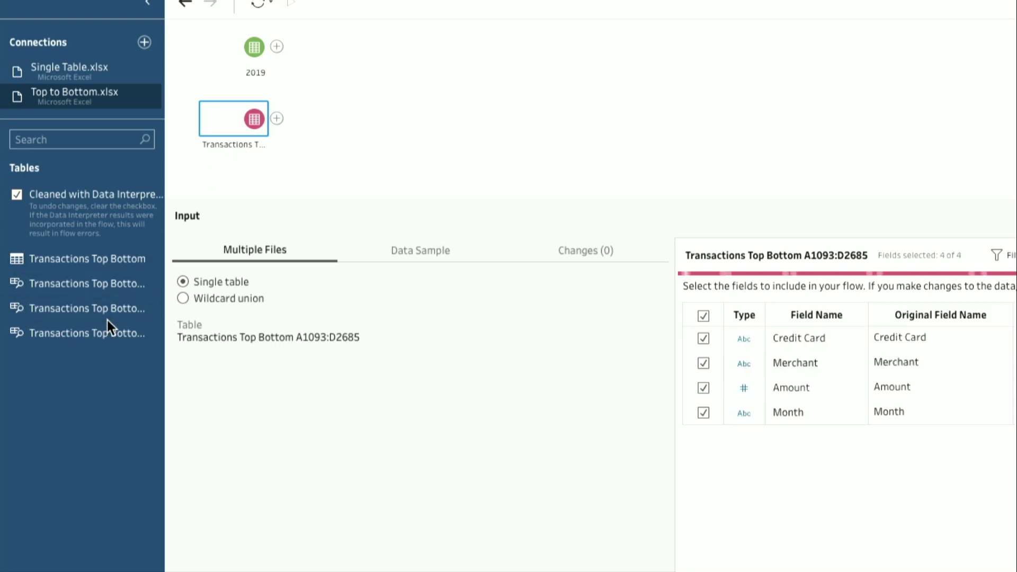
{"action": "left_click_drag", "start_coordinate": [107, 328], "coordinate": [246, 186]}
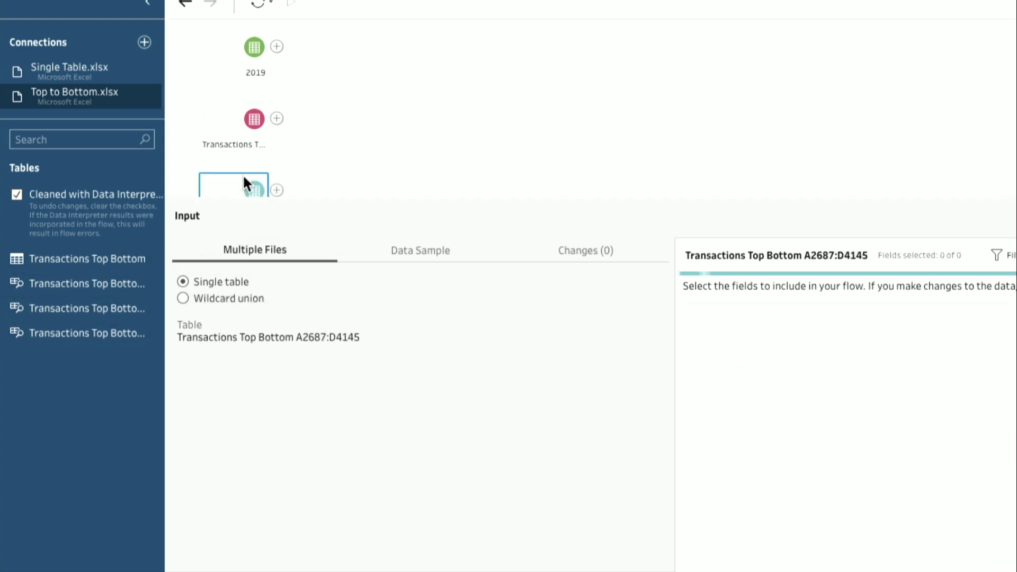
{"action": "left_click_drag", "start_coordinate": [311, 200], "coordinate": [301, 273]}
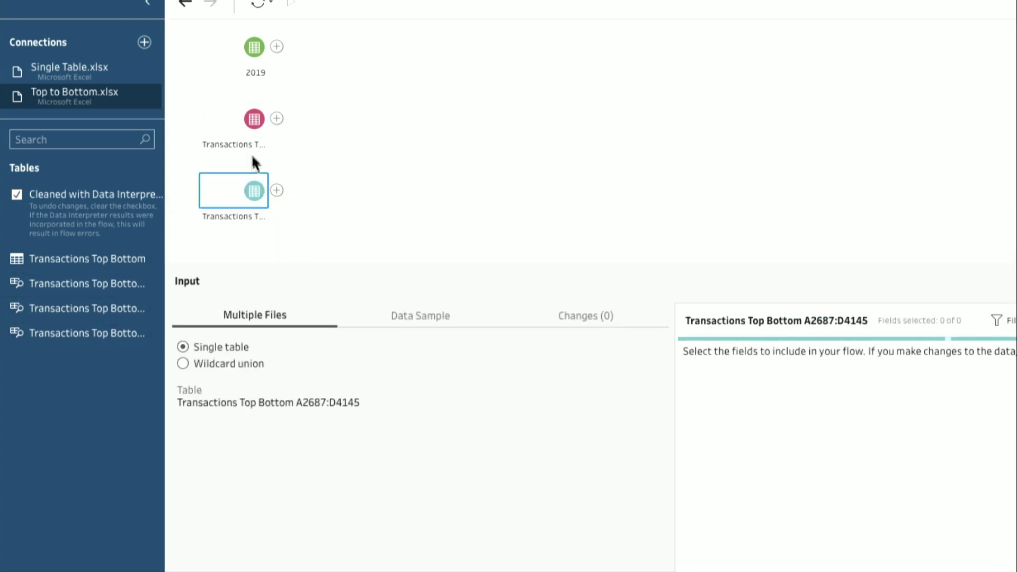
- Rename the A1093:D2685 input as 2018 and the A2687:D4145 input as 2017
{"action": "double_click", "coordinate": [246, 143]}
{"action": "type", "text": "2018"}
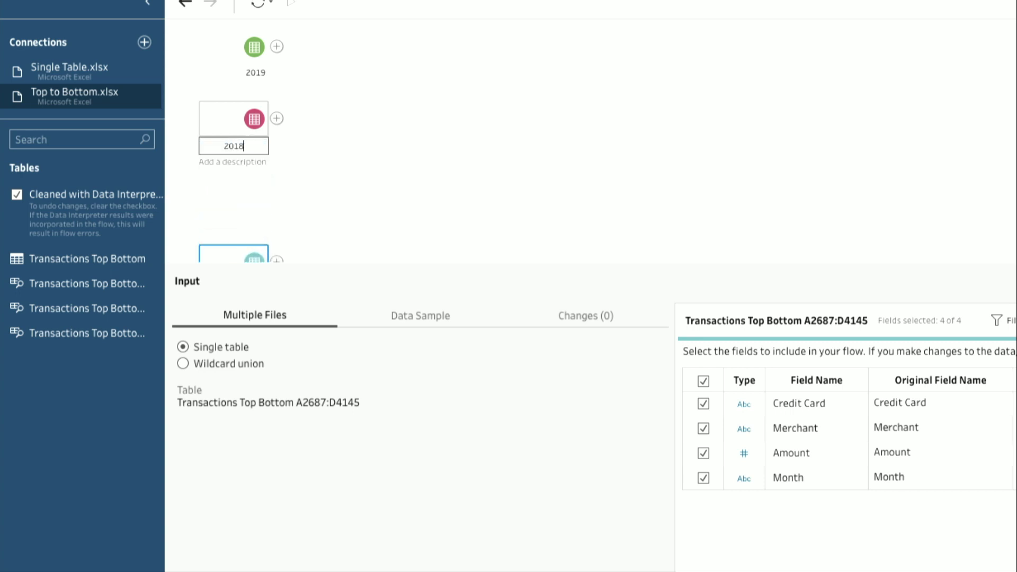
{"action": "key", "text": "Return"}
{"action": "double_click", "coordinate": [247, 217]}
{"action": "type", "text": "2017"}
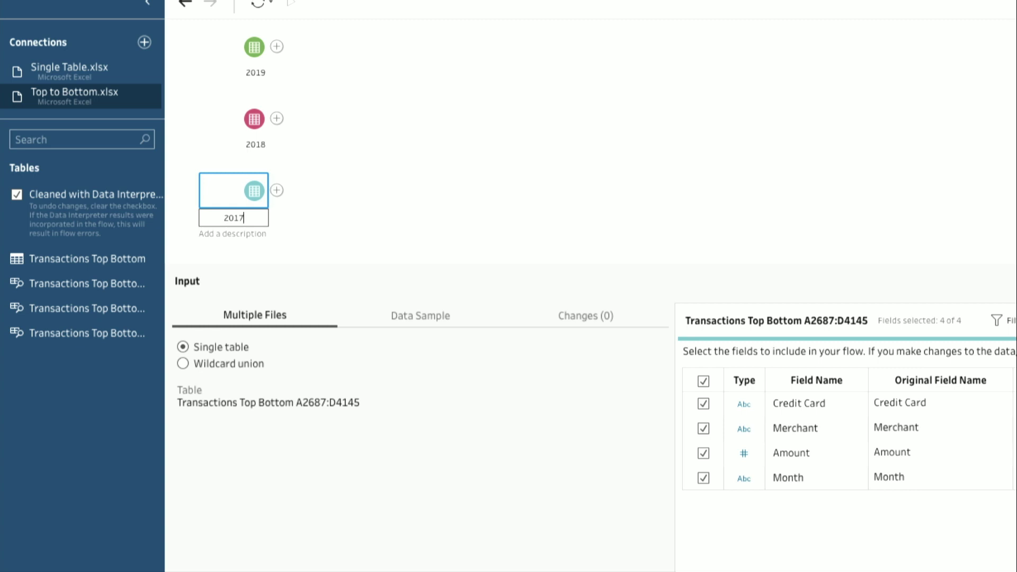
{"action": "key", "text": "Return"}
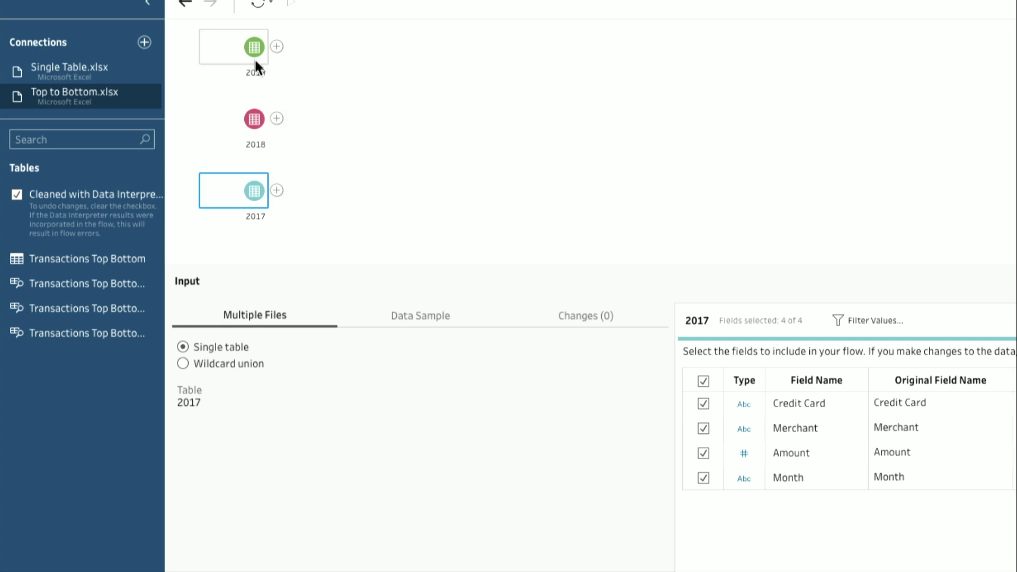
- Union the 2019, 2018 and 2017 inputs and rename the union's Table Names field to Year
{"action": "left_click_drag", "start_coordinate": [249, 47], "coordinate": [246, 143]}
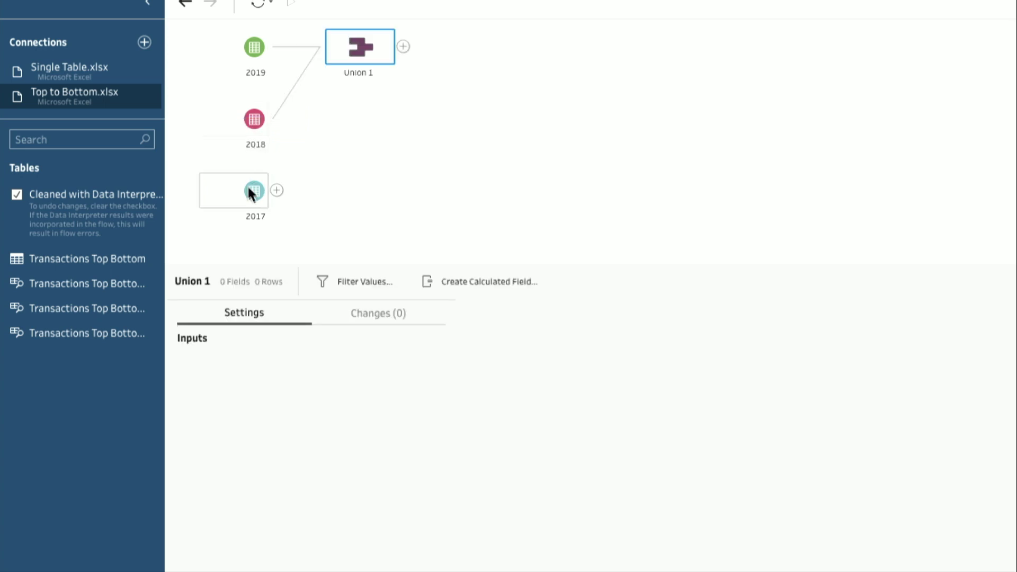
{"action": "left_click_drag", "start_coordinate": [250, 188], "coordinate": [358, 52]}
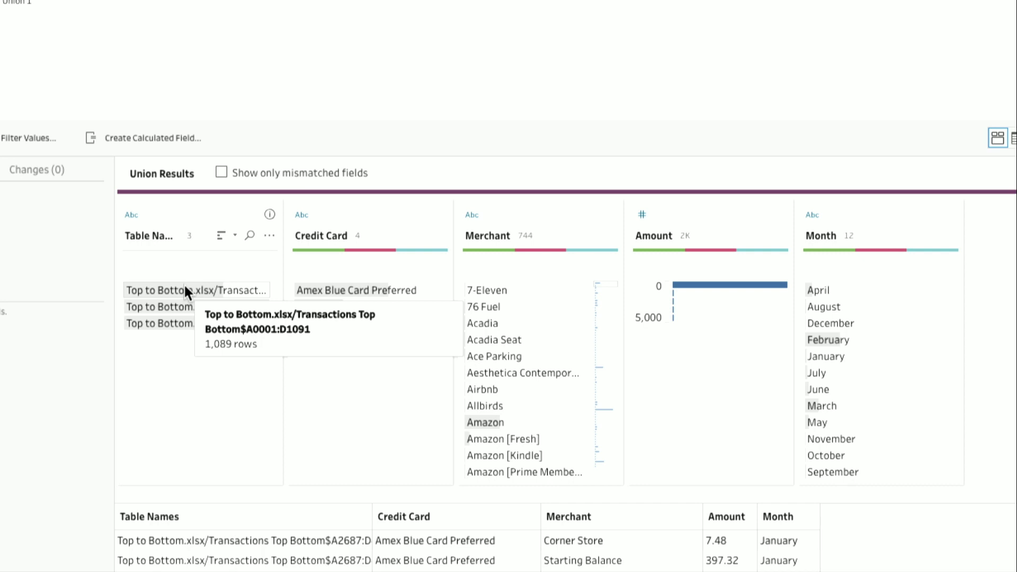
{"action": "left_click", "coordinate": [147, 237]}
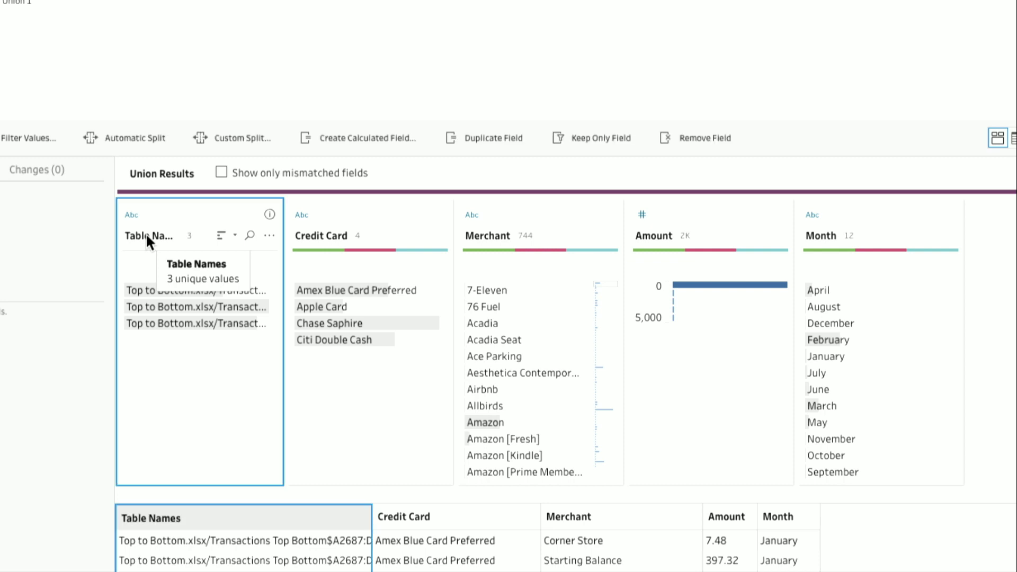
{"action": "double_click", "coordinate": [146, 236]}
{"action": "type", "text": "Year"}
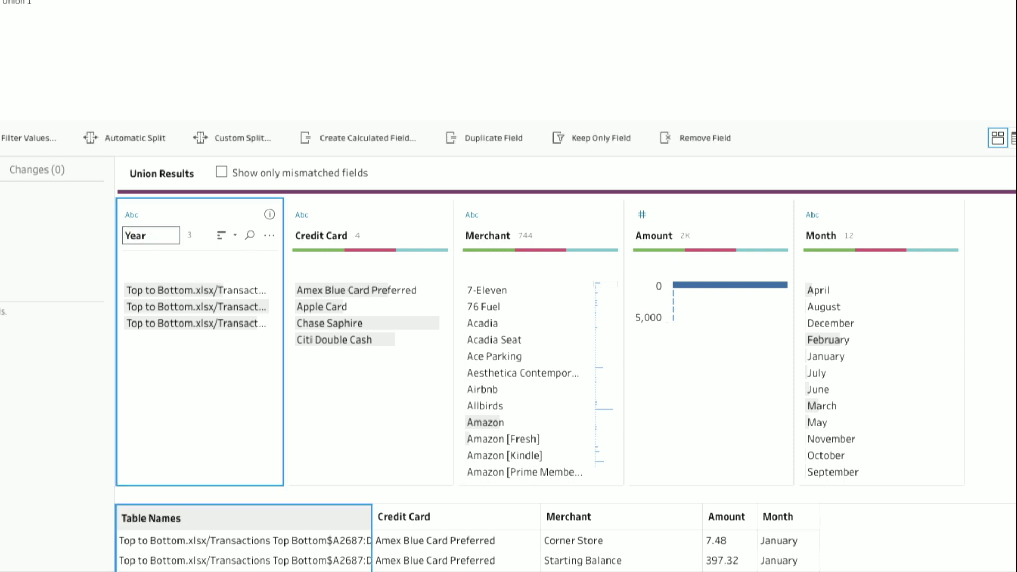
{"action": "key", "text": "Return"}
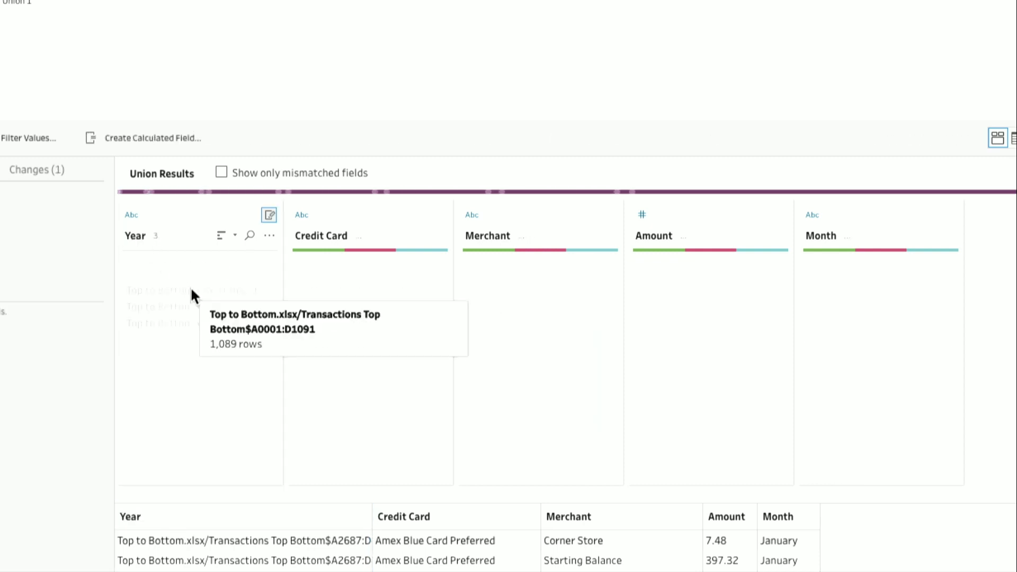
- In the Year field, replace the A0001:D1091 table name with 2019 and the A1093:D2685 table name with 2018
{"action": "left_click", "coordinate": [190, 287]}
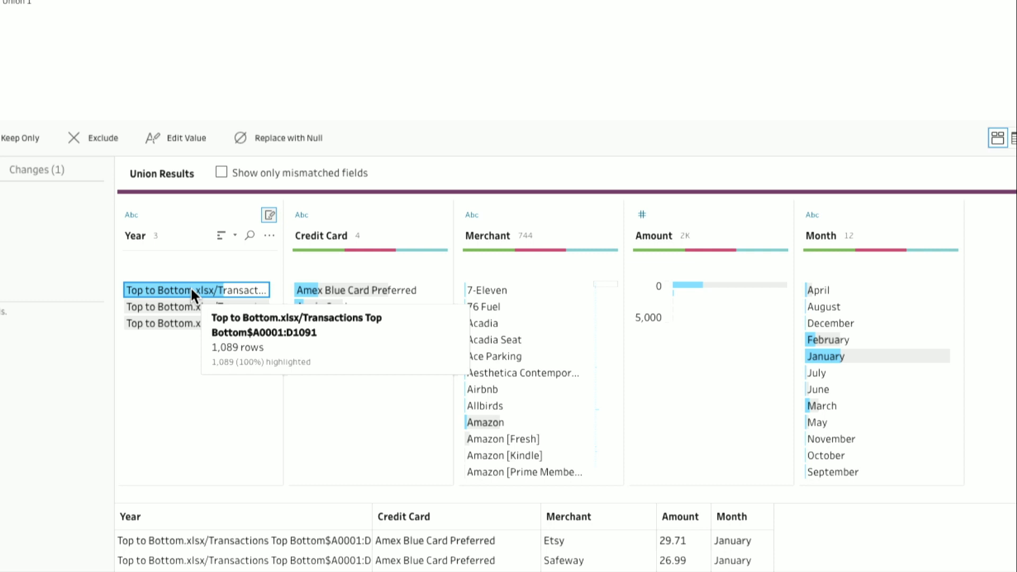
{"action": "double_click", "coordinate": [190, 287]}
{"action": "type", "text": "2019"}
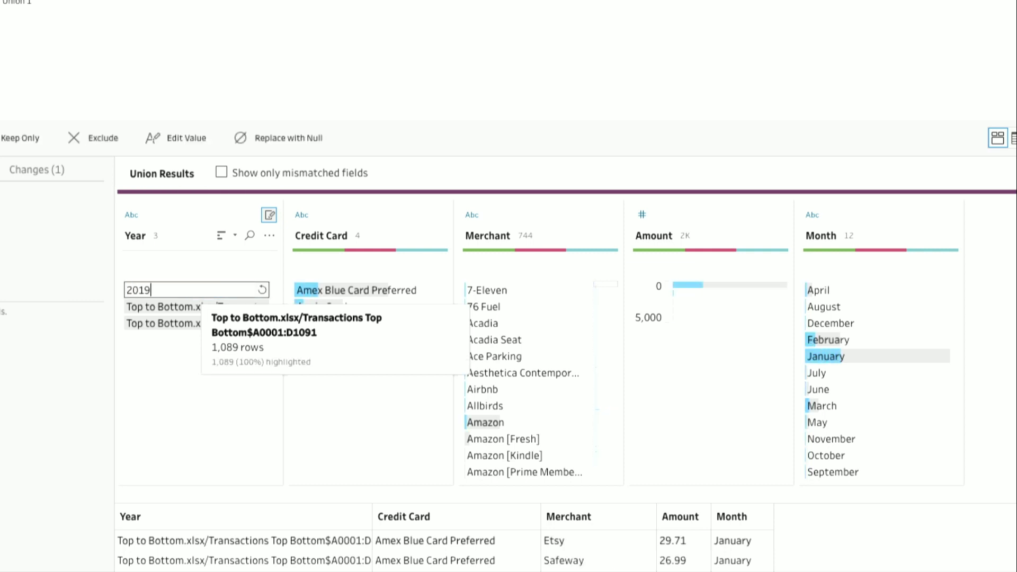
{"action": "key", "text": "Return"}
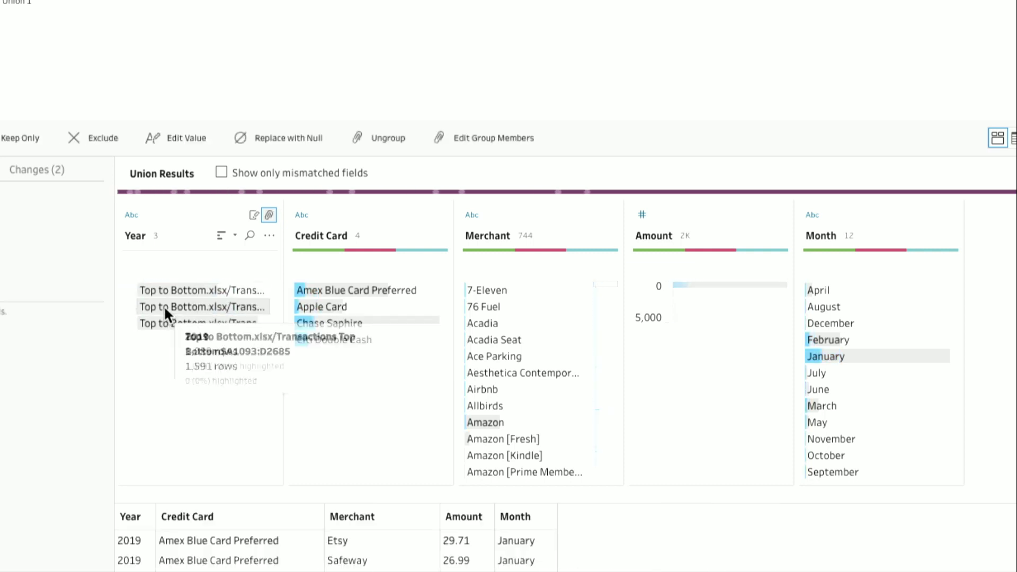
{"action": "double_click", "coordinate": [185, 305]}
{"action": "type", "text": "2019"}
{"action": "key", "text": "Escape"}
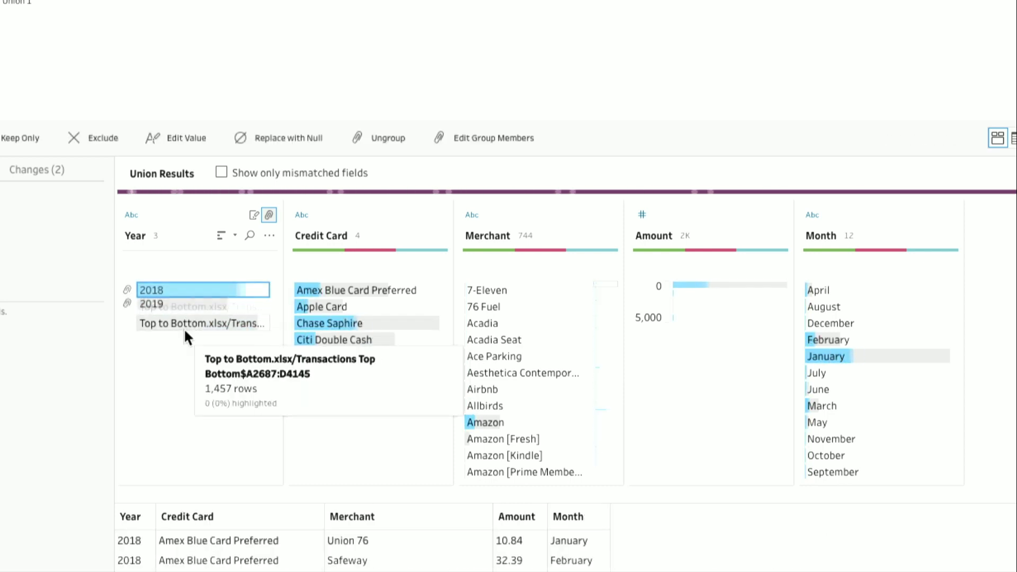
- Replace the A2687:D4145 table name in Year with 2017 and change the field's data type to Number (whole)
{"action": "left_click", "coordinate": [191, 325]}
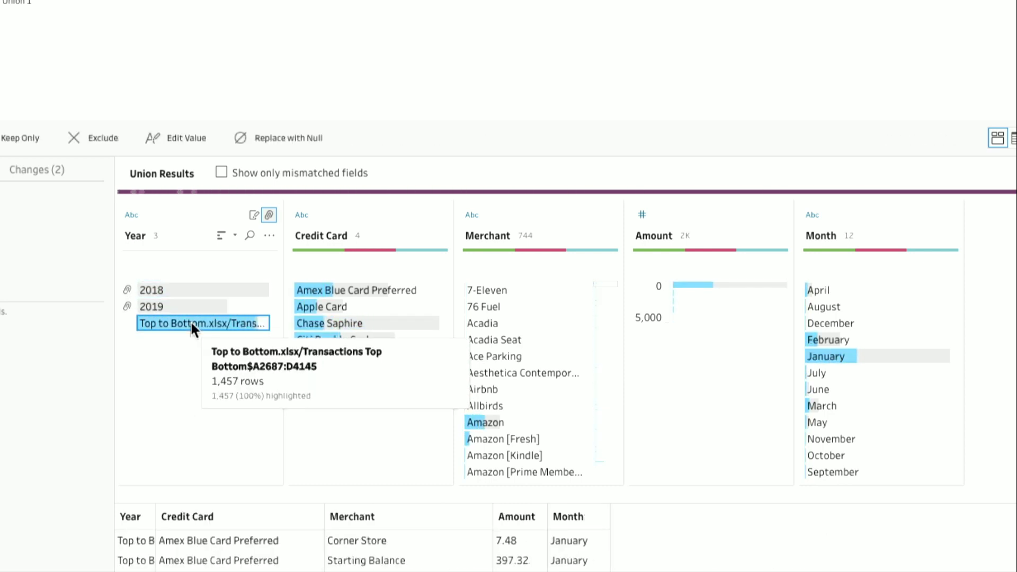
{"action": "double_click", "coordinate": [191, 325]}
{"action": "type", "text": "2017"}
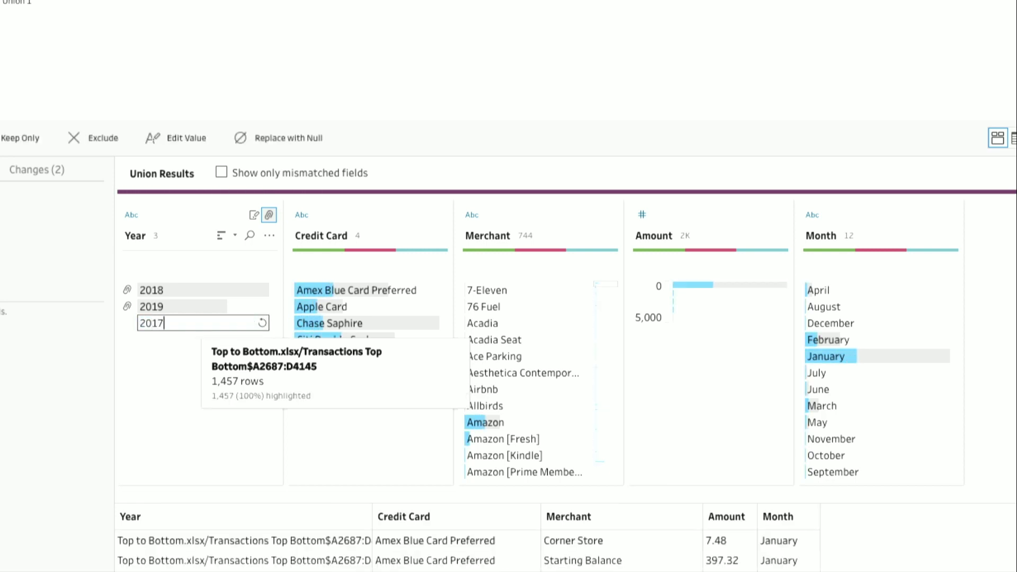
{"action": "key", "text": "Return"}
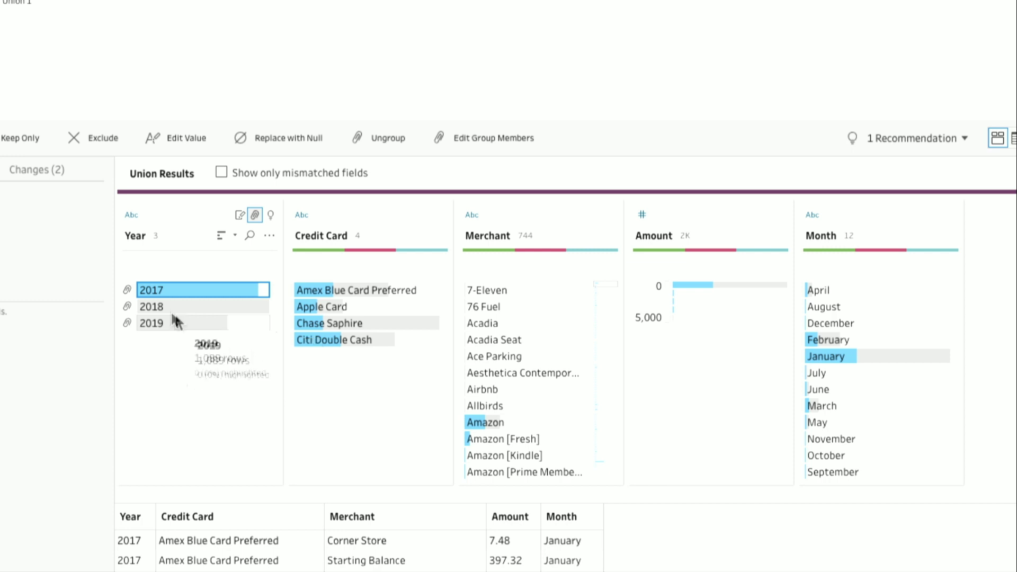
{"action": "left_click", "coordinate": [132, 214]}
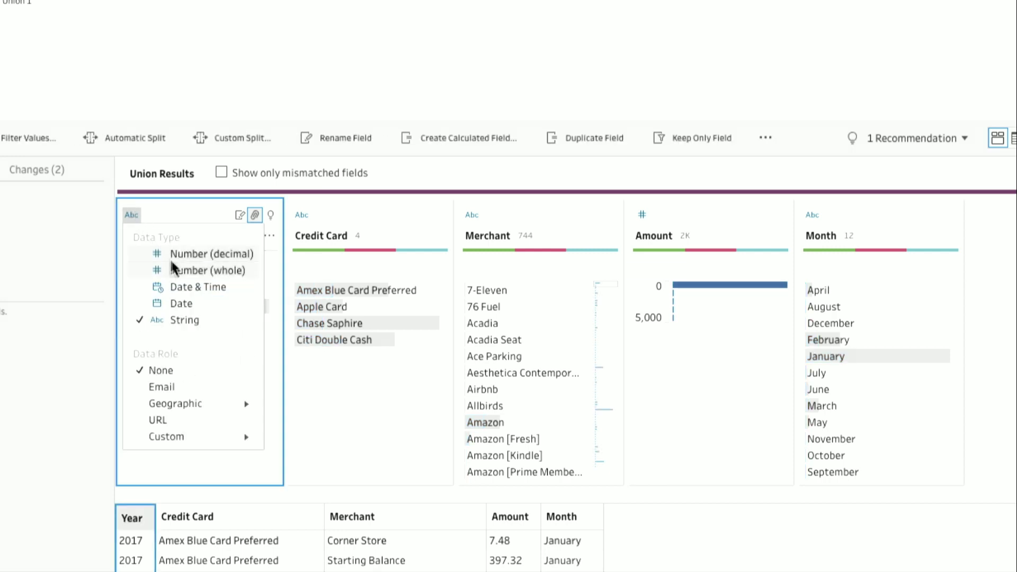
{"action": "left_click", "coordinate": [183, 271]}
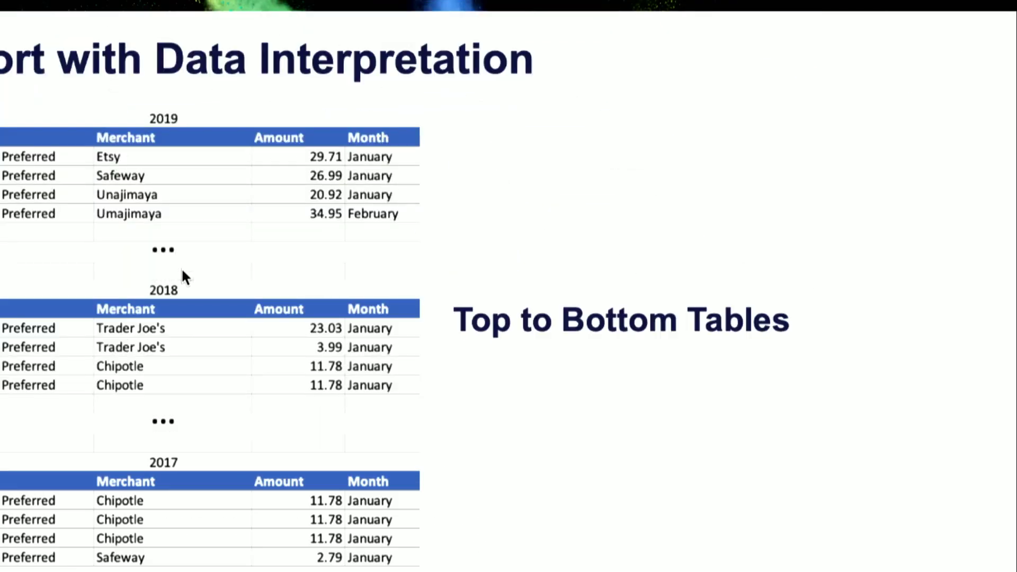
- Switch to the presentation showing the Import with Data Interpretation slide
{"action": "key", "text": "ctrl+Up"}
{"action": "left_click", "coordinate": [205, 24]}
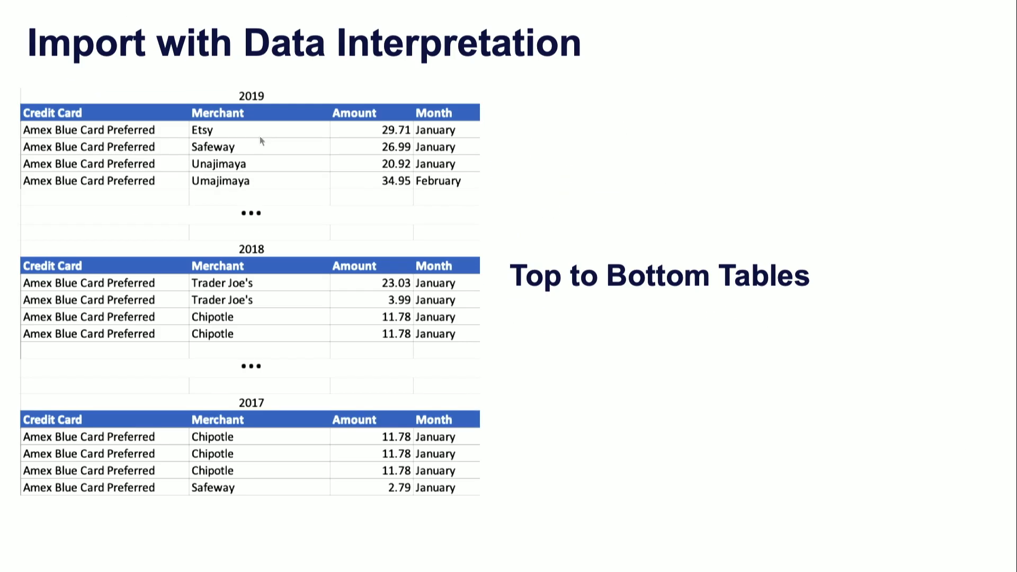
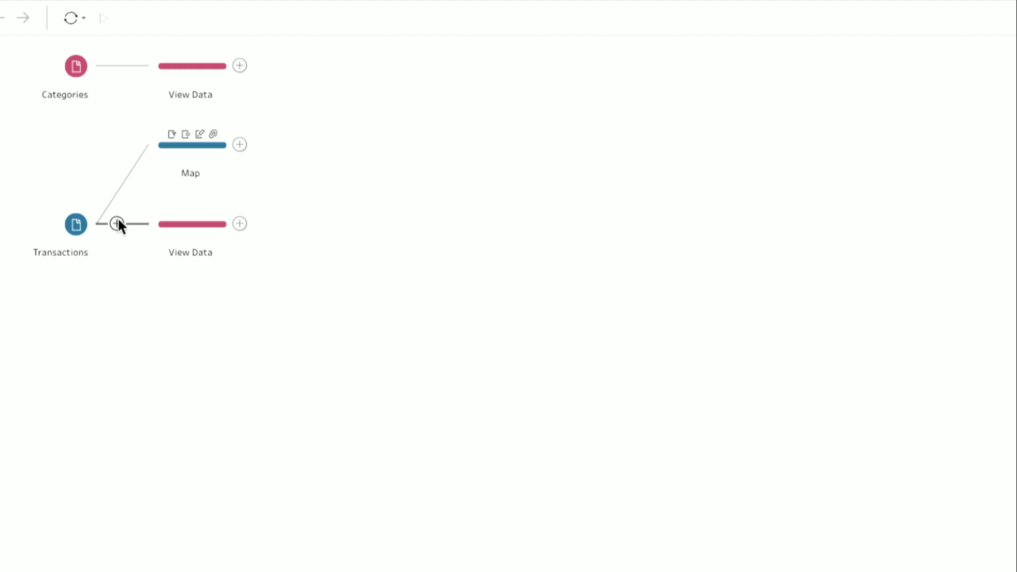
- Switch to the Tableau Prep Builder flow with the Categories and Transactions inputs and select the View Data step after Transactions
{"action": "left_click", "coordinate": [191, 233]}
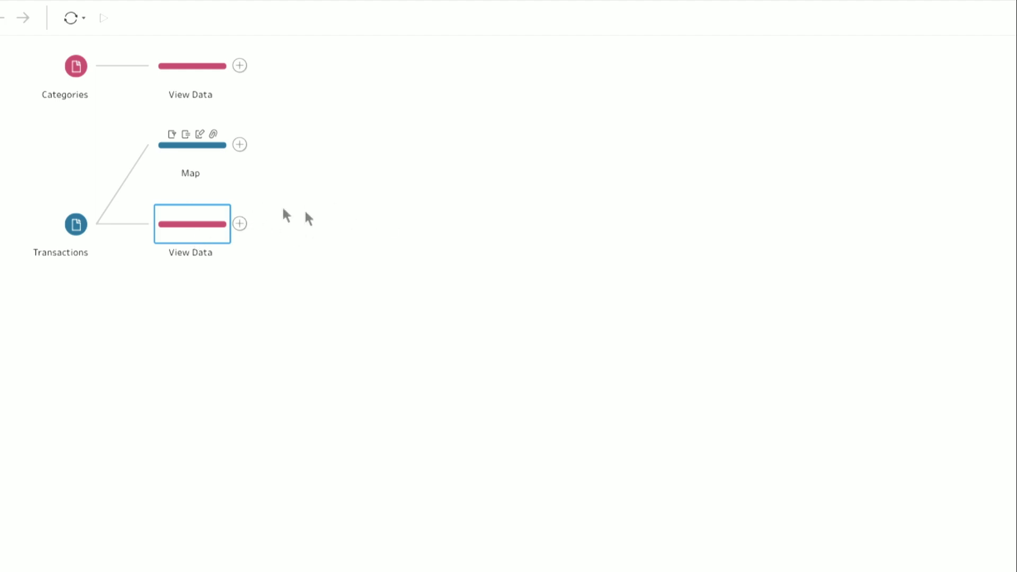
{"action": "key", "text": "ctrl+Up"}
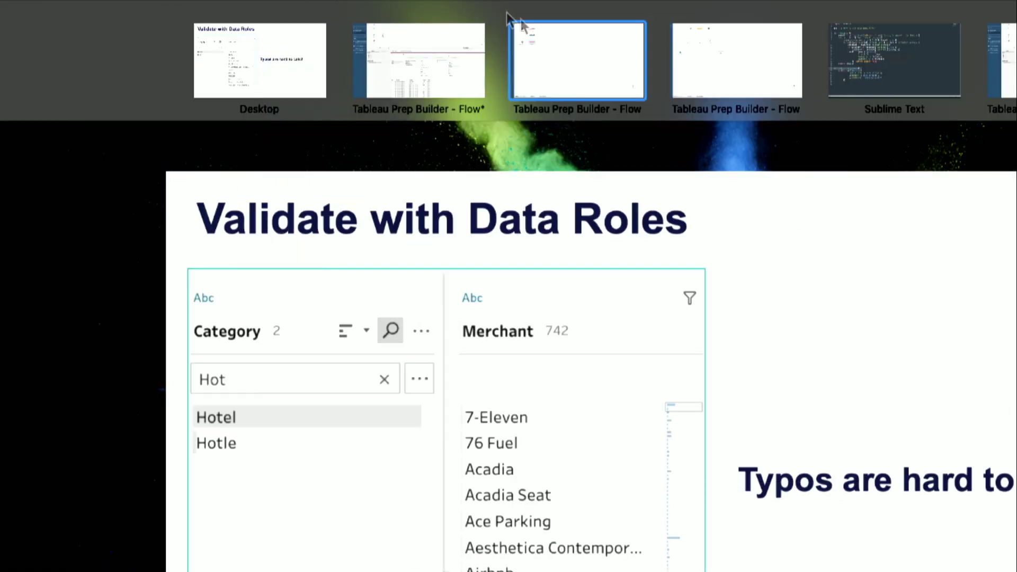
{"action": "left_click", "coordinate": [551, 44]}
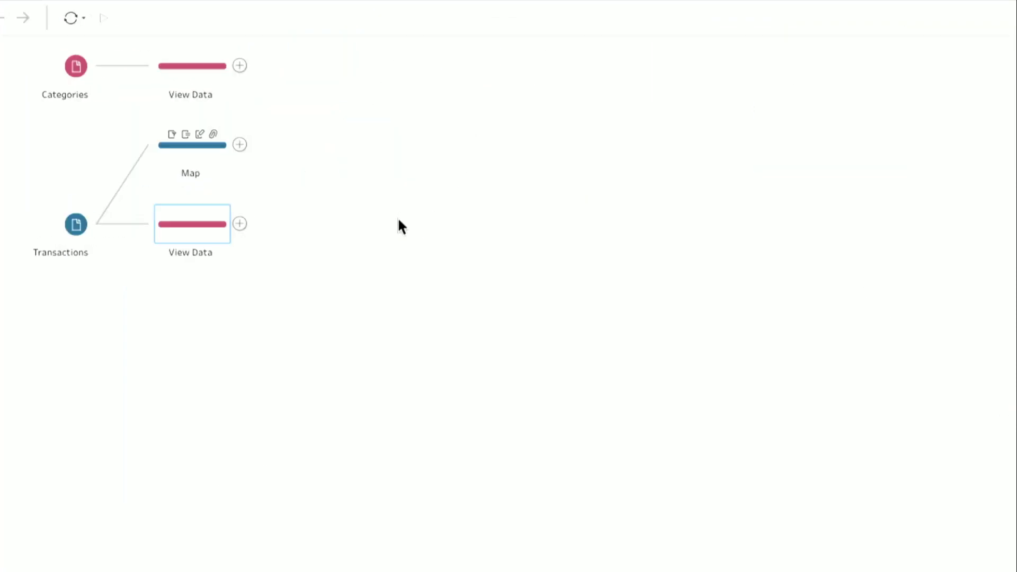
{"action": "left_click", "coordinate": [399, 217]}
{"action": "left_click", "coordinate": [200, 224]}
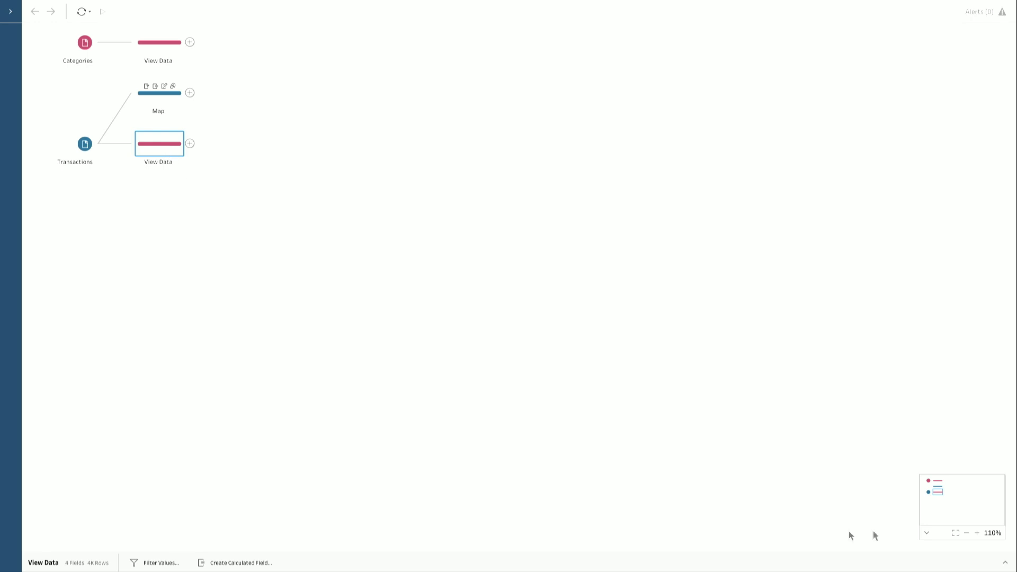
- Look over the Transactions View Data profile, then review the Map step's Keep Field, Duplicate Field and Rename Field changes
{"action": "left_click", "coordinate": [1006, 564]}
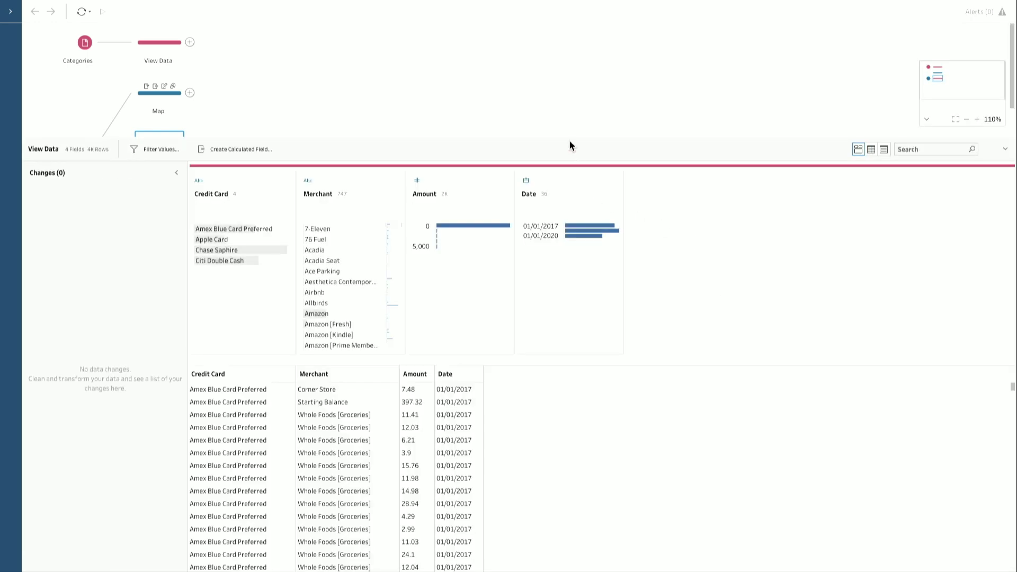
{"action": "left_click_drag", "start_coordinate": [567, 136], "coordinate": [561, 265]}
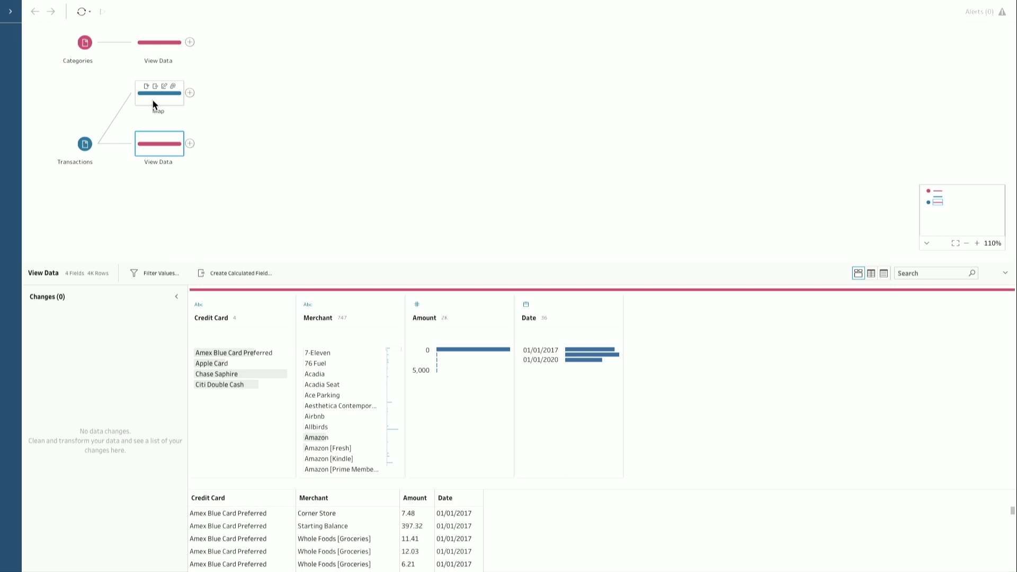
{"action": "left_click", "coordinate": [153, 100]}
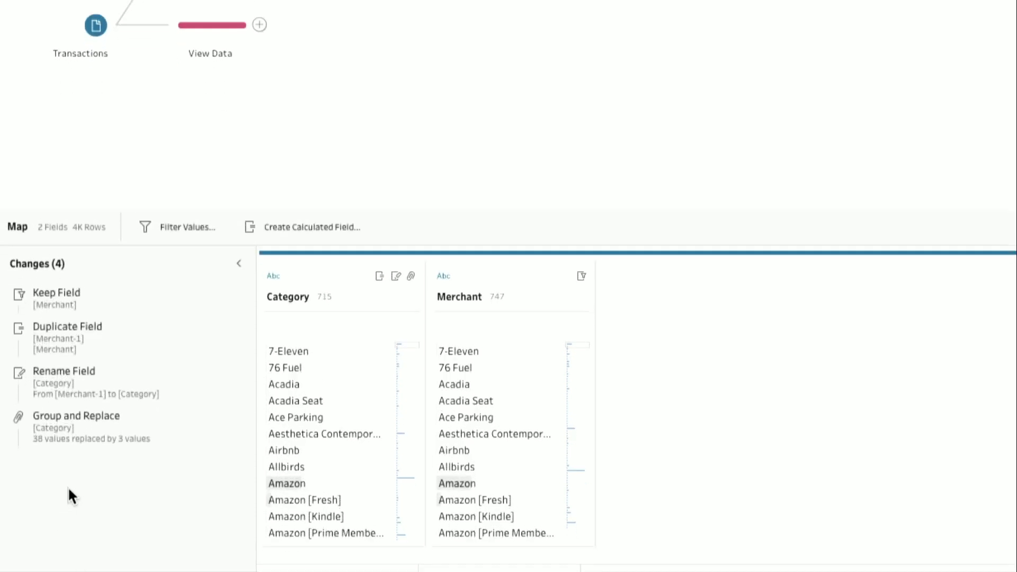
{"action": "left_click", "coordinate": [75, 307]}
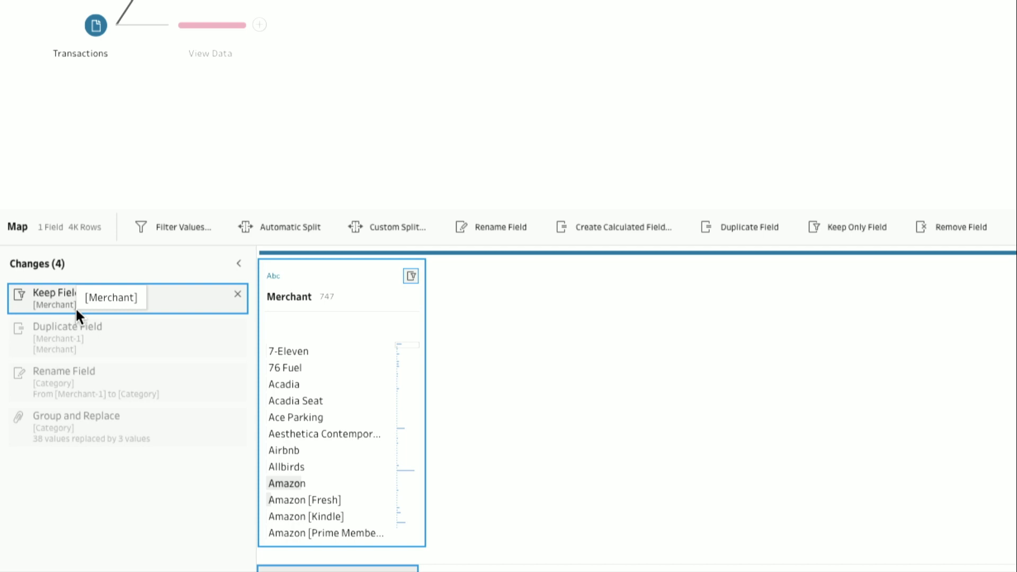
{"action": "left_click", "coordinate": [138, 339]}
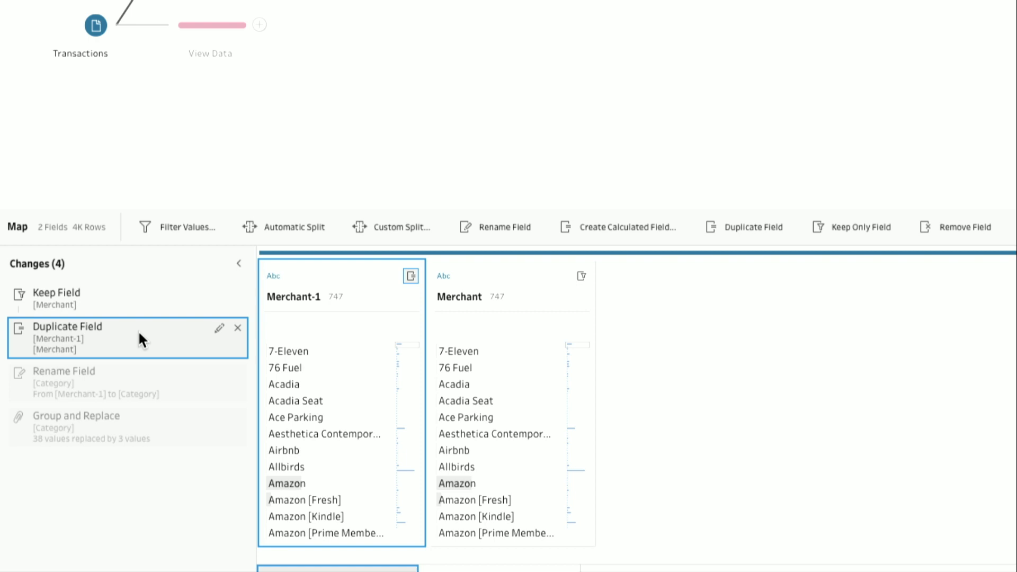
{"action": "left_click", "coordinate": [121, 386]}
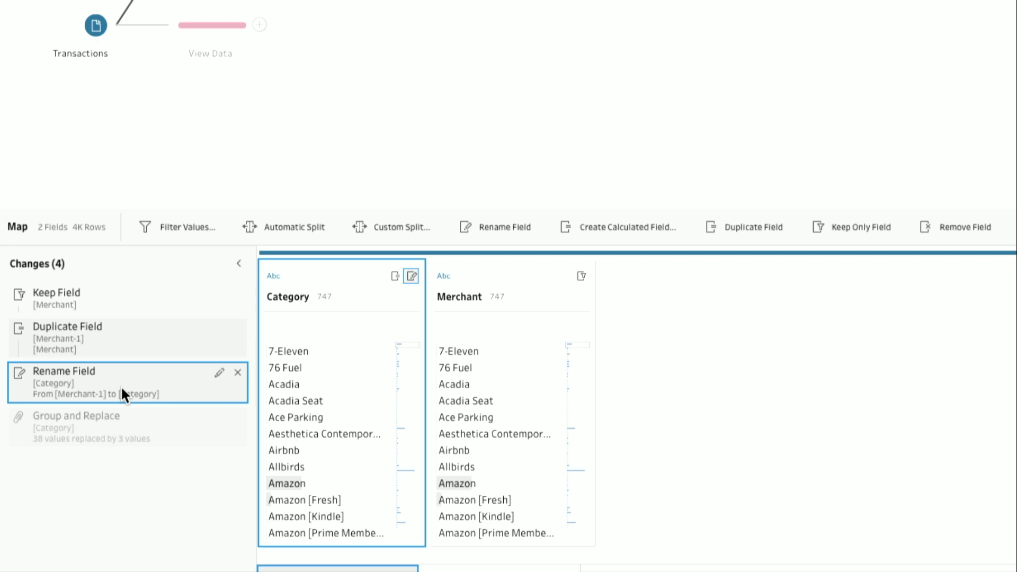
- In the Map step's Category field, replace the value 76 Fuel with Gas Station, directly after the Rename Field change
{"action": "left_click", "coordinate": [315, 367]}
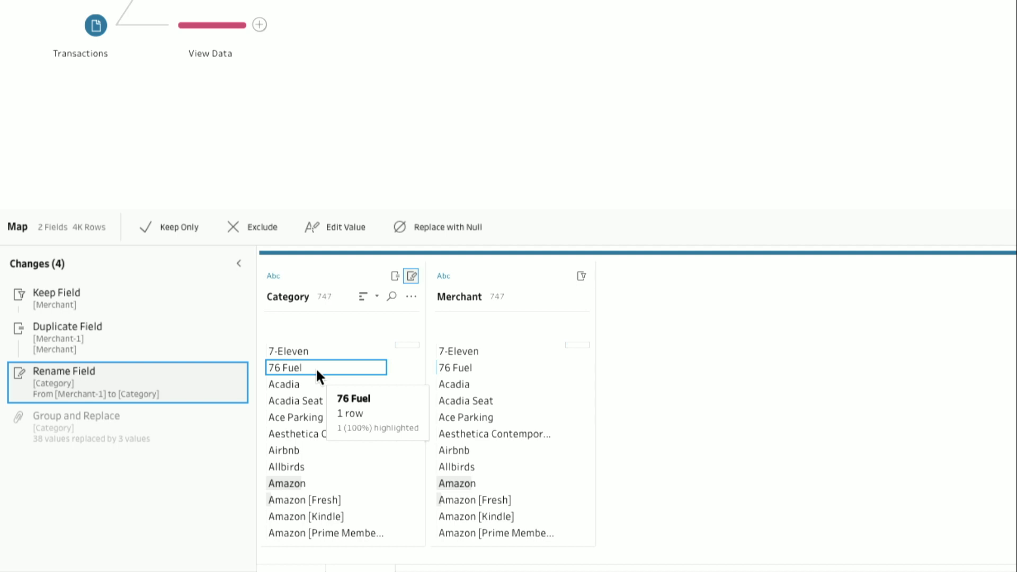
{"action": "double_click", "coordinate": [316, 367]}
{"action": "type", "text": "G"}
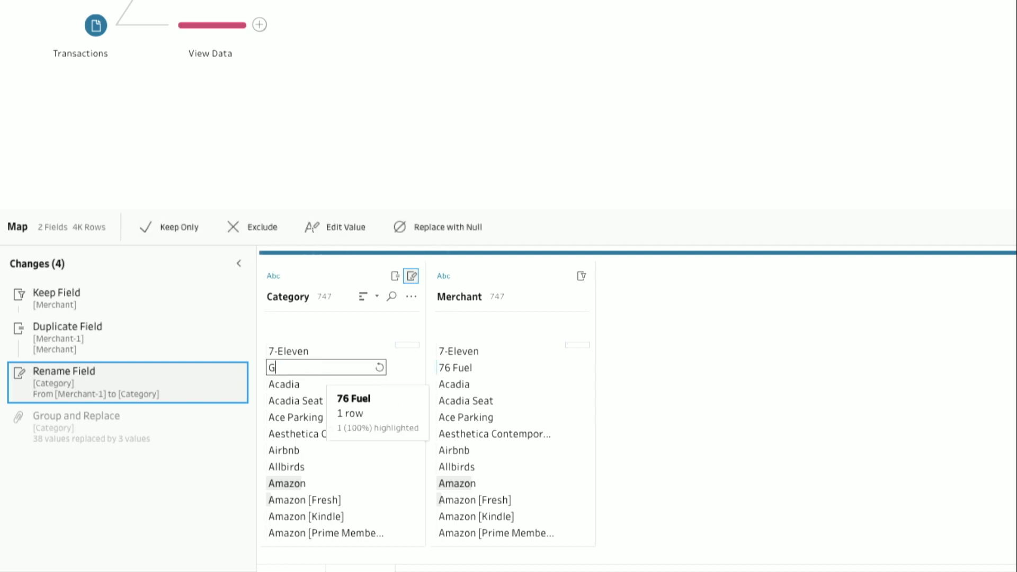
{"action": "type", "text": "as Station"}
{"action": "key", "text": "Return"}
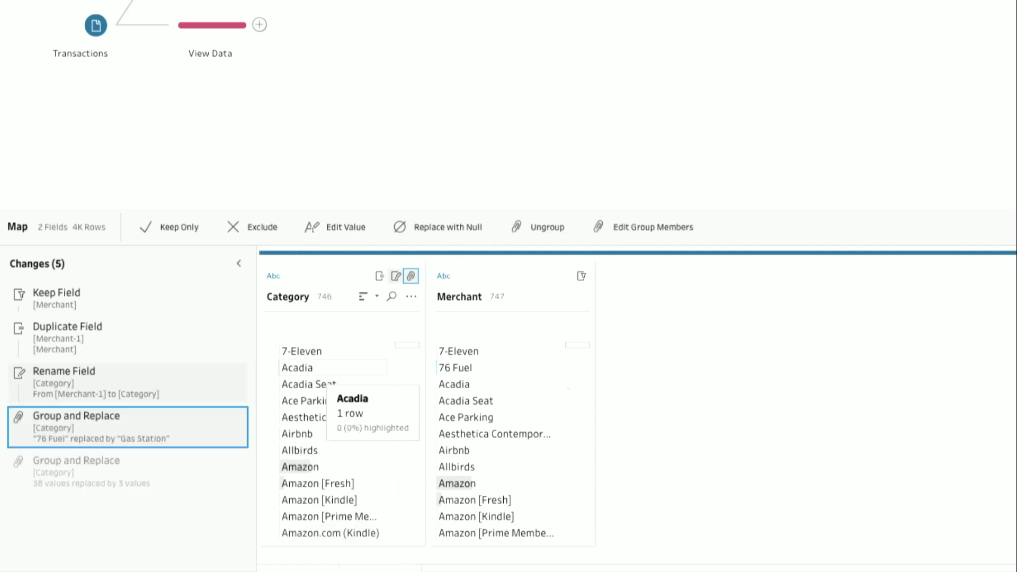
- Search the Merchant field for "76 fue" and select 76 Fuel to inspect its Category mapping in the data grid
{"action": "left_click", "coordinate": [562, 296]}
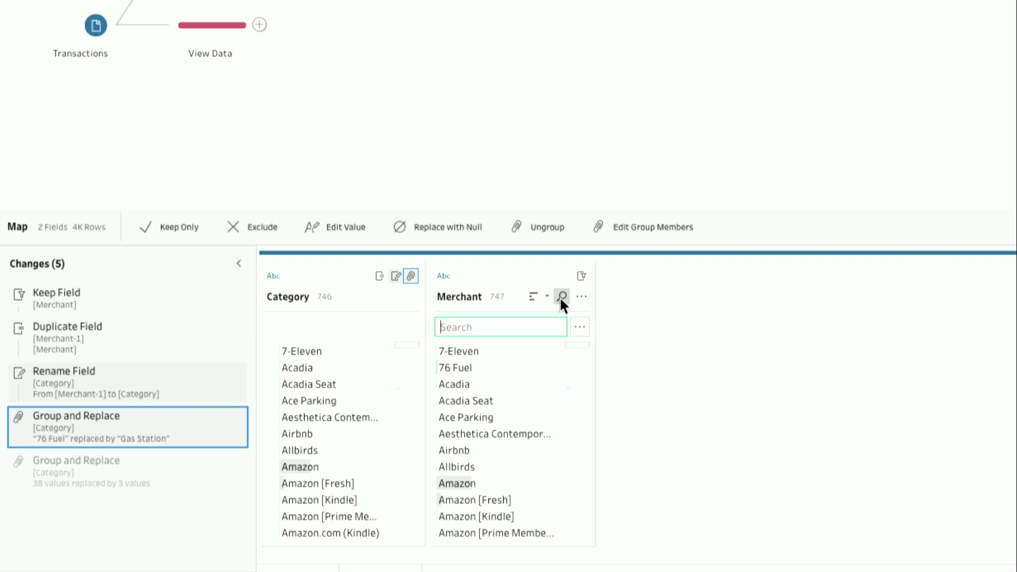
{"action": "type", "text": "76 fue"}
{"action": "left_click", "coordinate": [511, 355]}
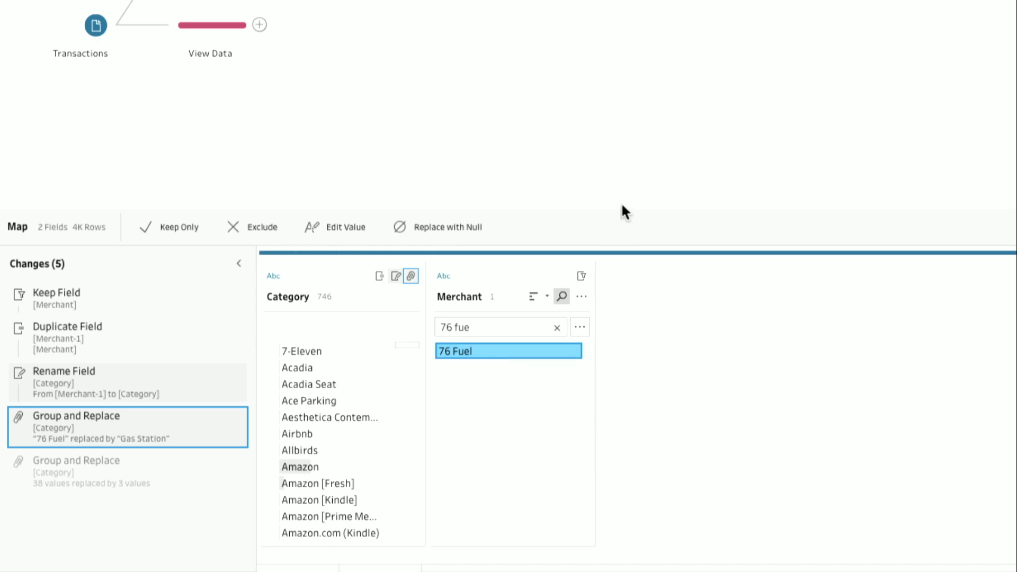
{"action": "left_click_drag", "start_coordinate": [622, 211], "coordinate": [649, 106]}
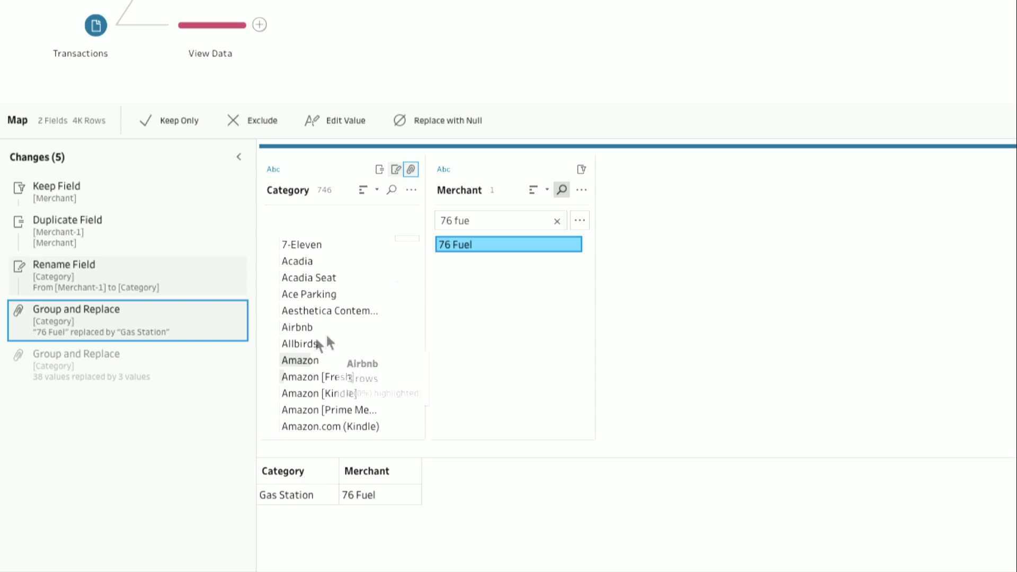
- Open the last Group and Replace change on Category for editing and search its values for "HOte"
{"action": "left_click", "coordinate": [130, 368]}
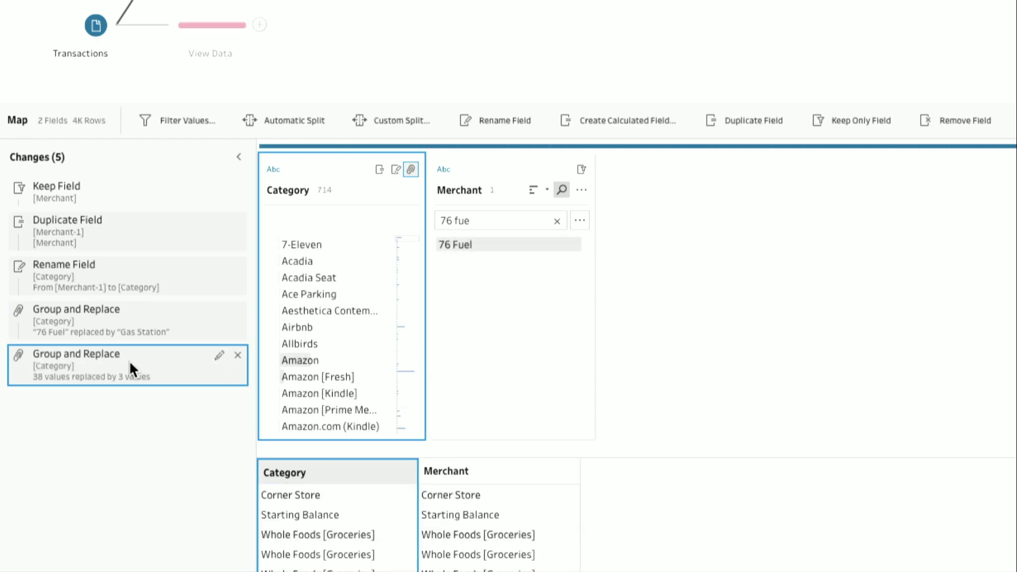
{"action": "left_click", "coordinate": [219, 355]}
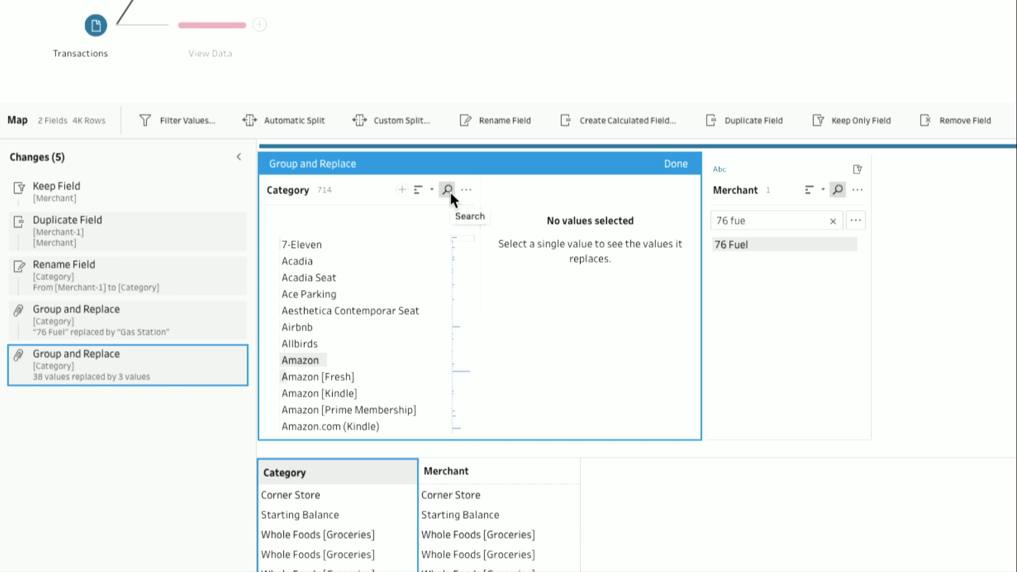
{"action": "left_click", "coordinate": [447, 190]}
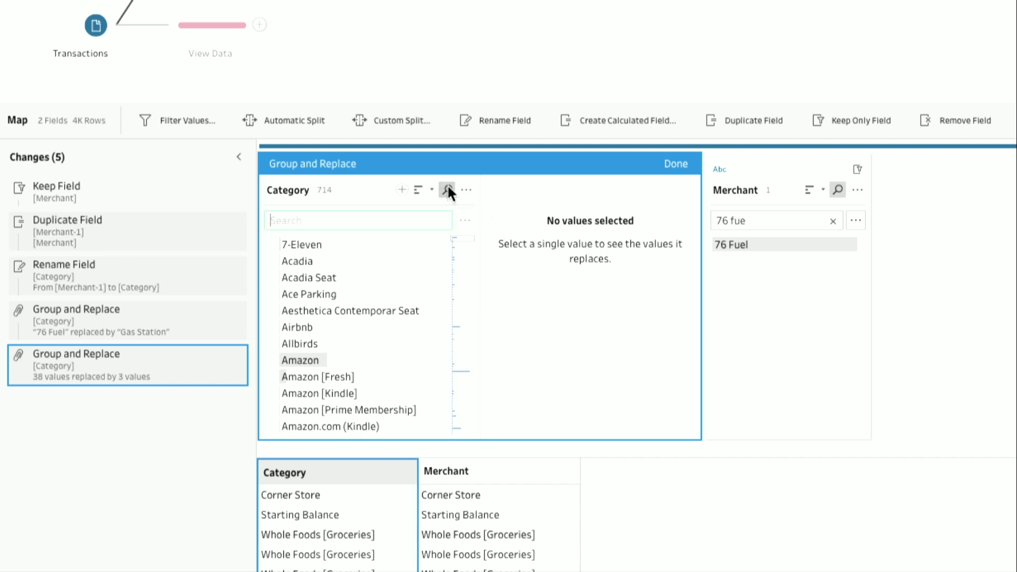
{"action": "type", "text": "HOtel"}
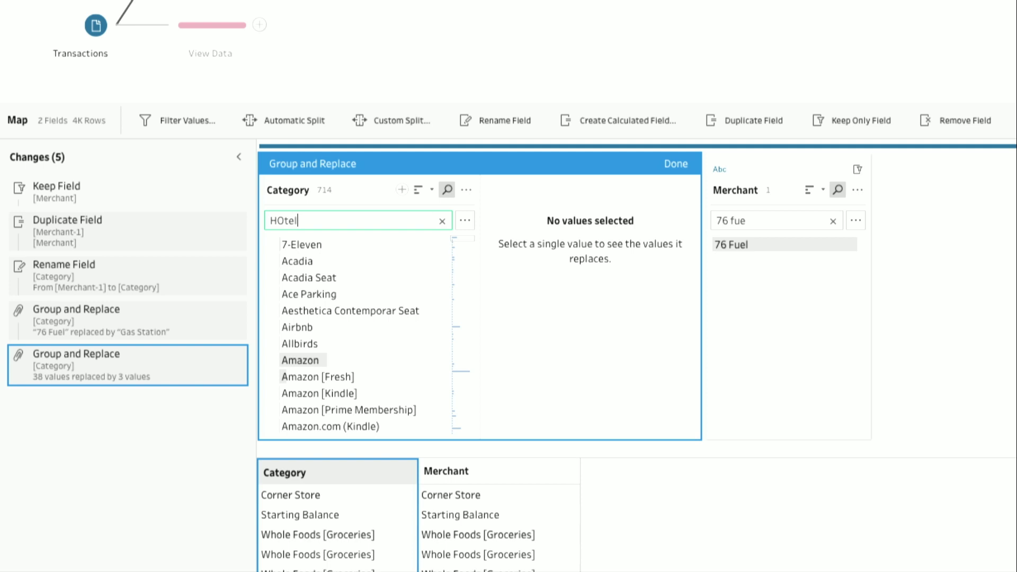
{"action": "key", "text": "BackSpace"}
{"action": "key", "text": "BackSpace"}
{"action": "type", "text": "te"}
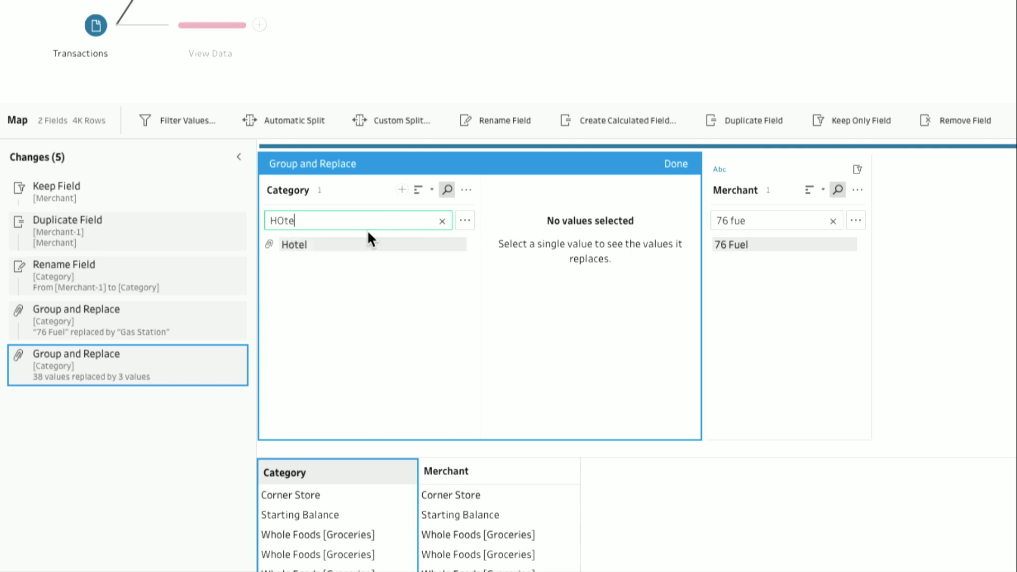
- Review the members of the Hotel group, and search the Category values for "Resta"
{"action": "mouse_move", "coordinate": [363, 241]}
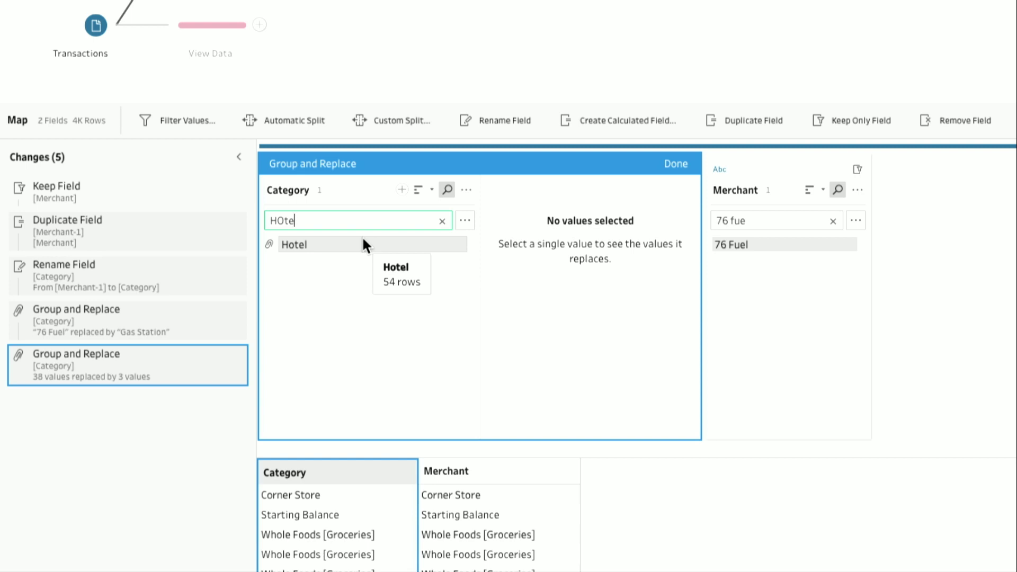
{"action": "left_click", "coordinate": [363, 241]}
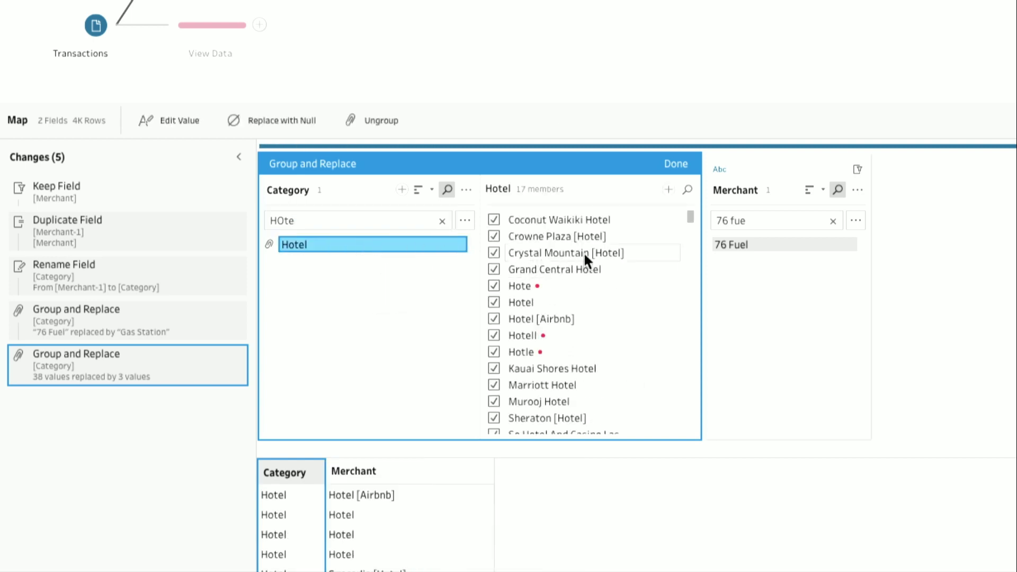
{"action": "mouse_move", "coordinate": [593, 258]}
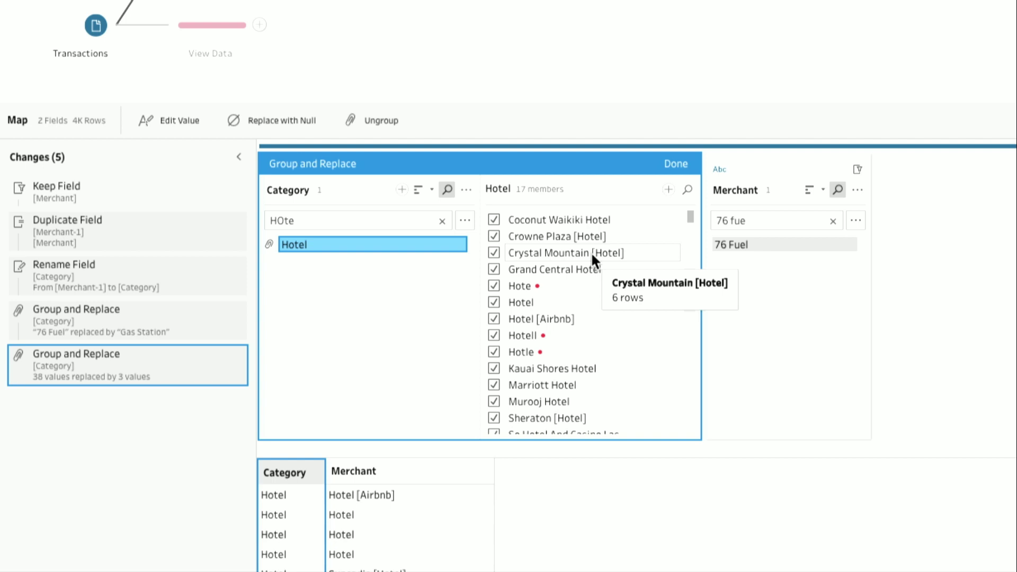
{"action": "scroll", "coordinate": [591, 253], "scroll_direction": "down", "scroll_amount": 3}
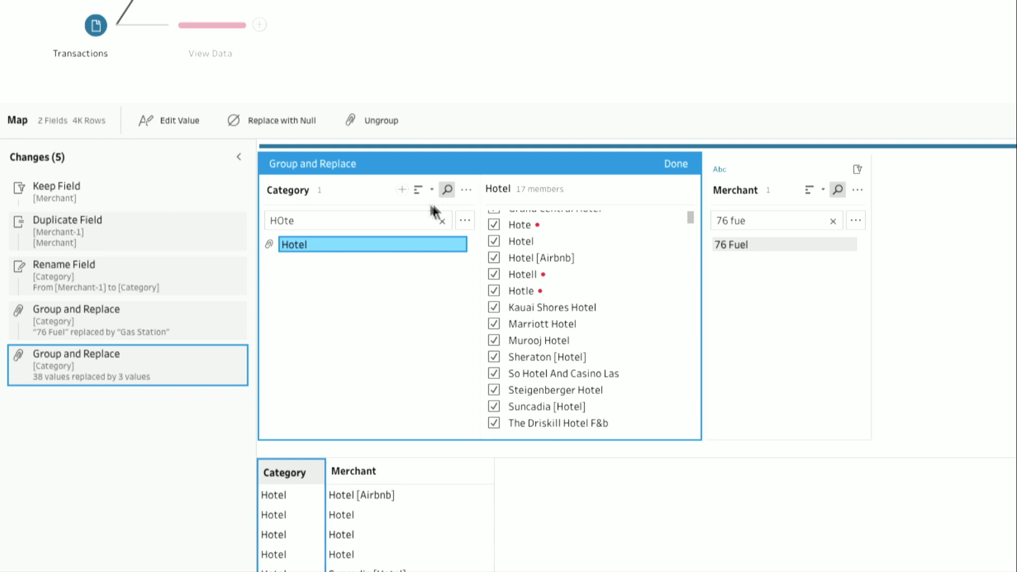
{"action": "double_click", "coordinate": [392, 220]}
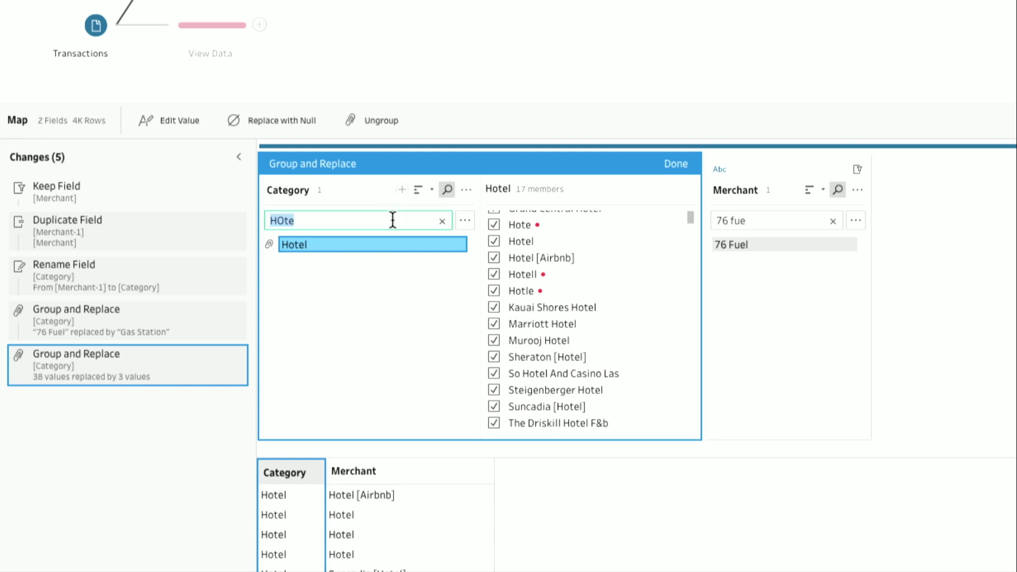
{"action": "type", "text": "Resta"}
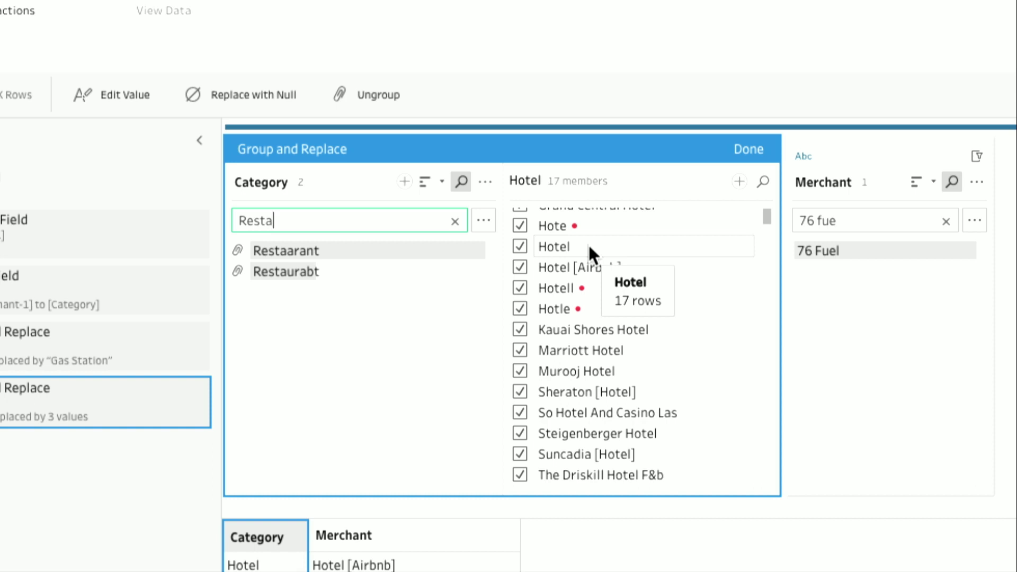
- Examine the data types and Geographic data roles available for the Merchant field without changing its role
{"action": "left_click", "coordinate": [813, 158]}
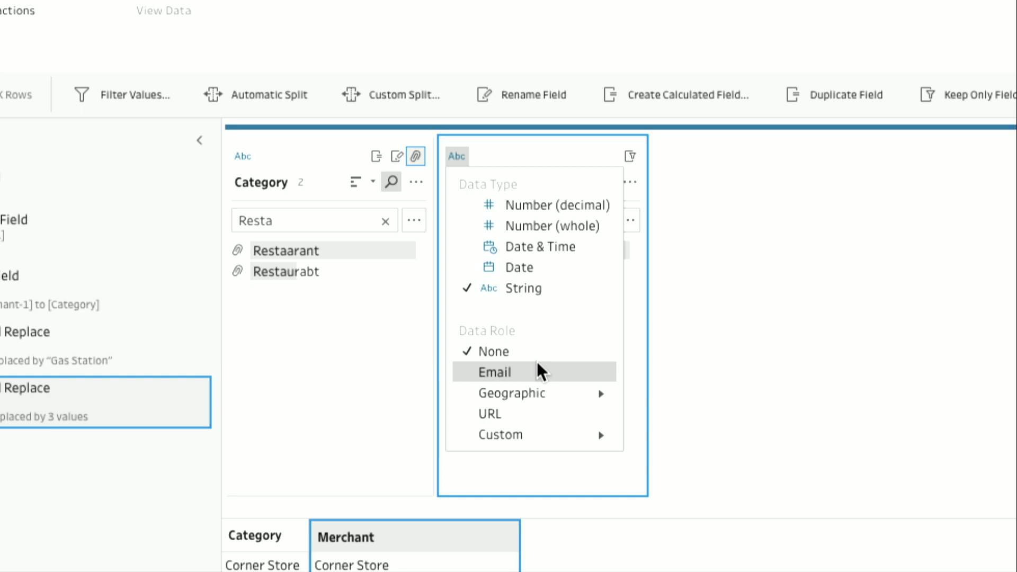
{"action": "mouse_move", "coordinate": [548, 392]}
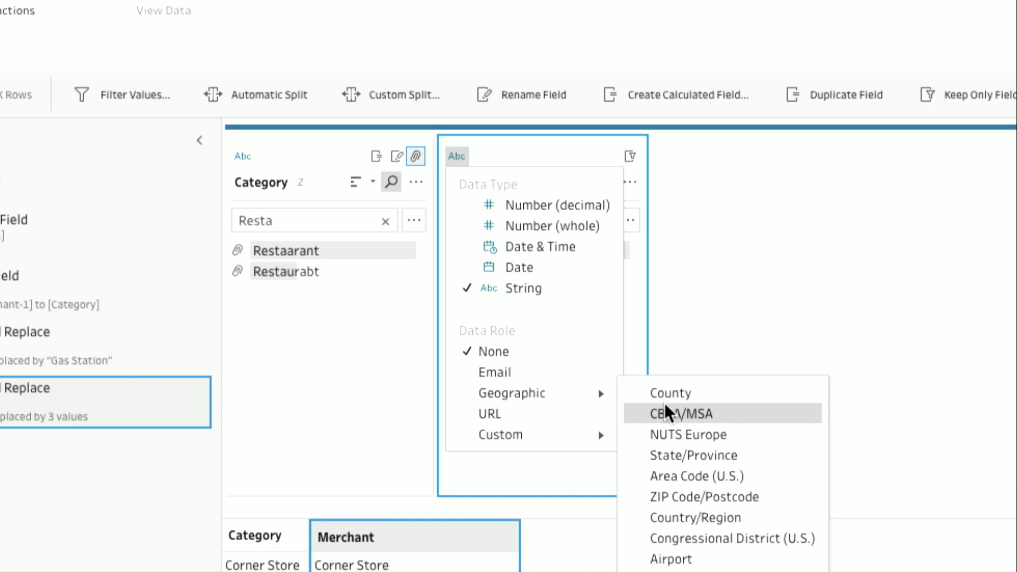
{"action": "left_click", "coordinate": [724, 304]}
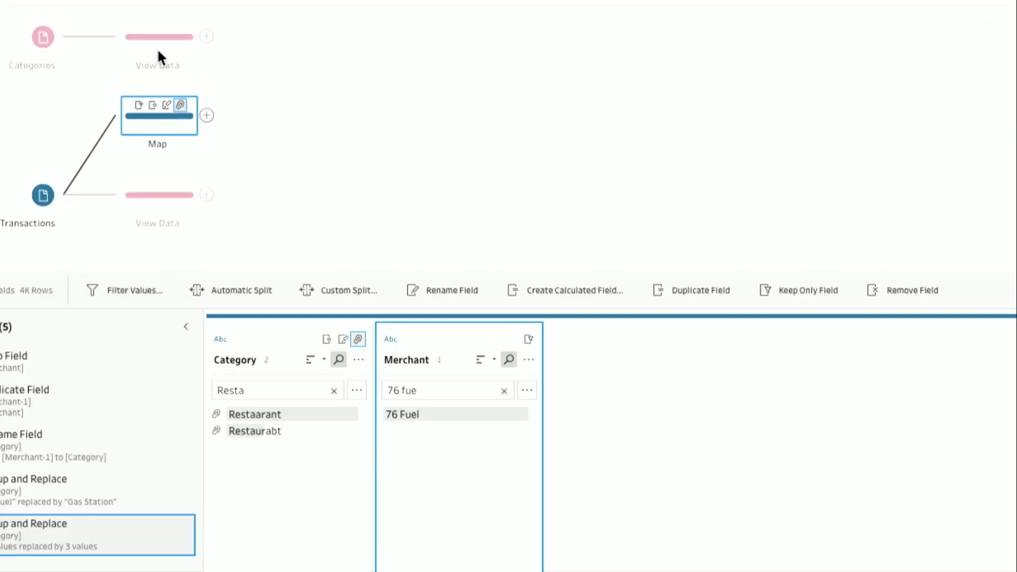
- Add an output that publishes the Category field from the Categories View Data step as a data role
{"action": "left_click", "coordinate": [158, 51]}
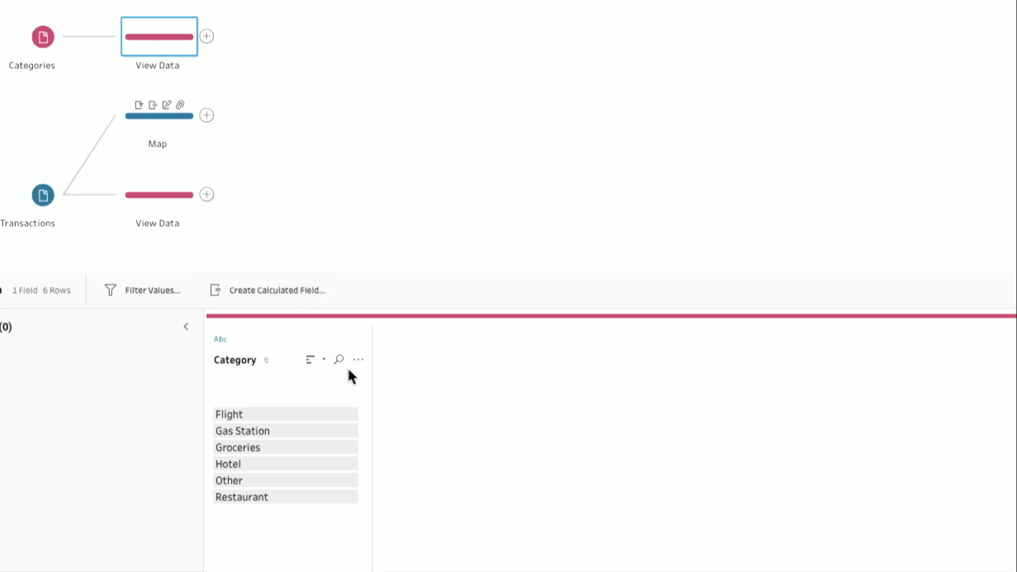
{"action": "left_click", "coordinate": [357, 360]}
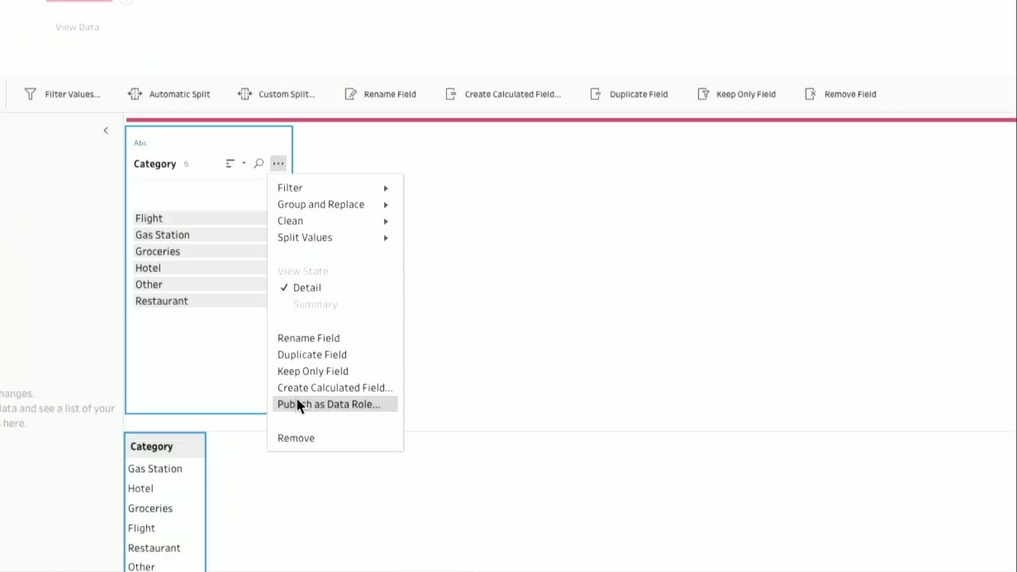
{"action": "left_click", "coordinate": [332, 405]}
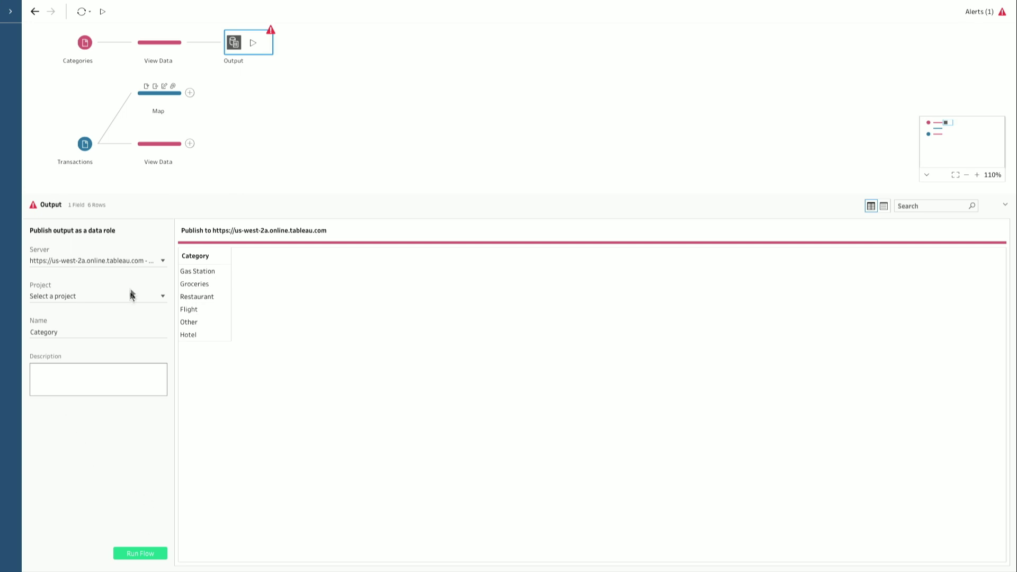
- Assign the custom Category data role to the Map step's Category field and look through its values
{"action": "left_click", "coordinate": [167, 116]}
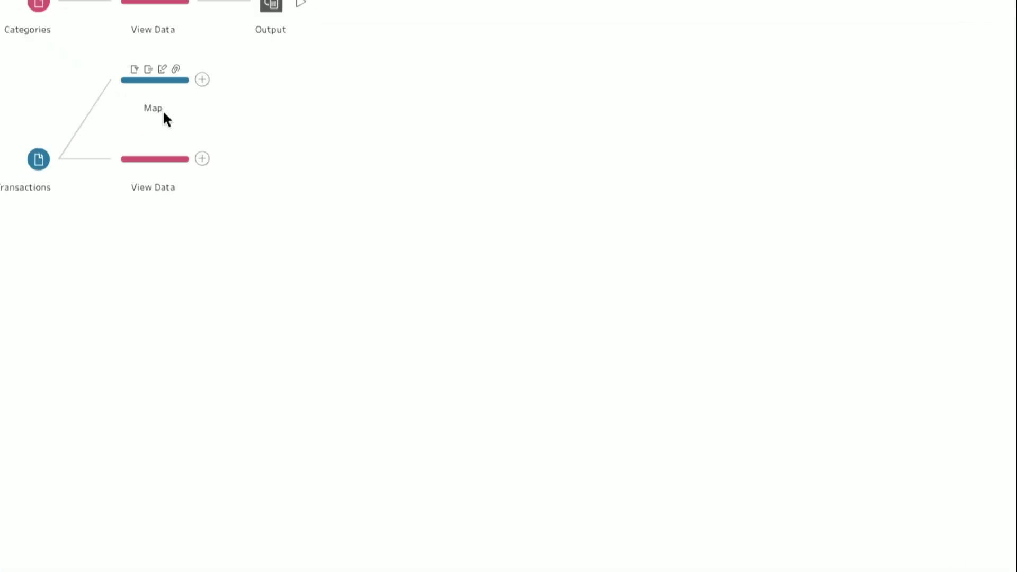
{"action": "left_click", "coordinate": [163, 96]}
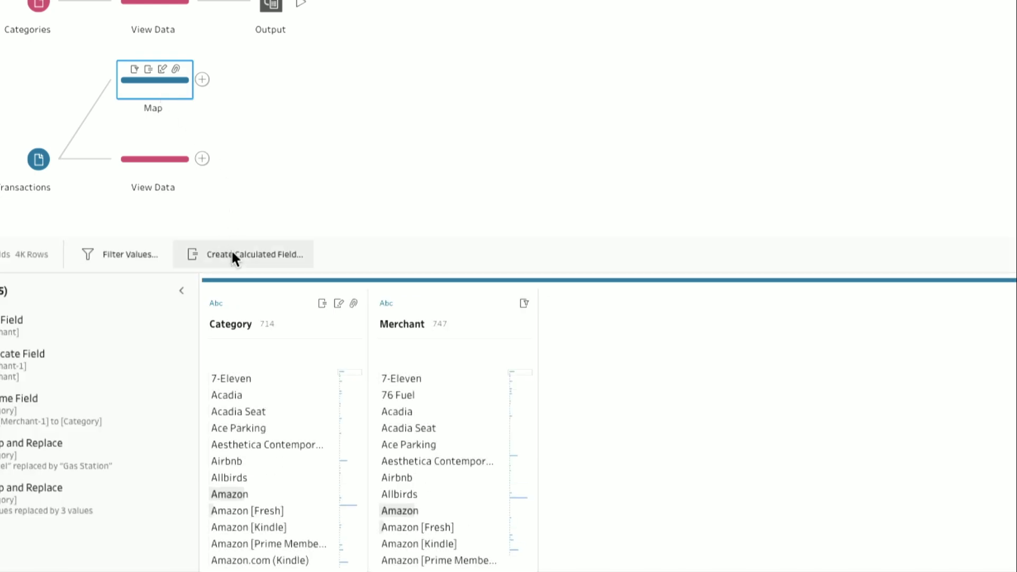
{"action": "left_click", "coordinate": [219, 299]}
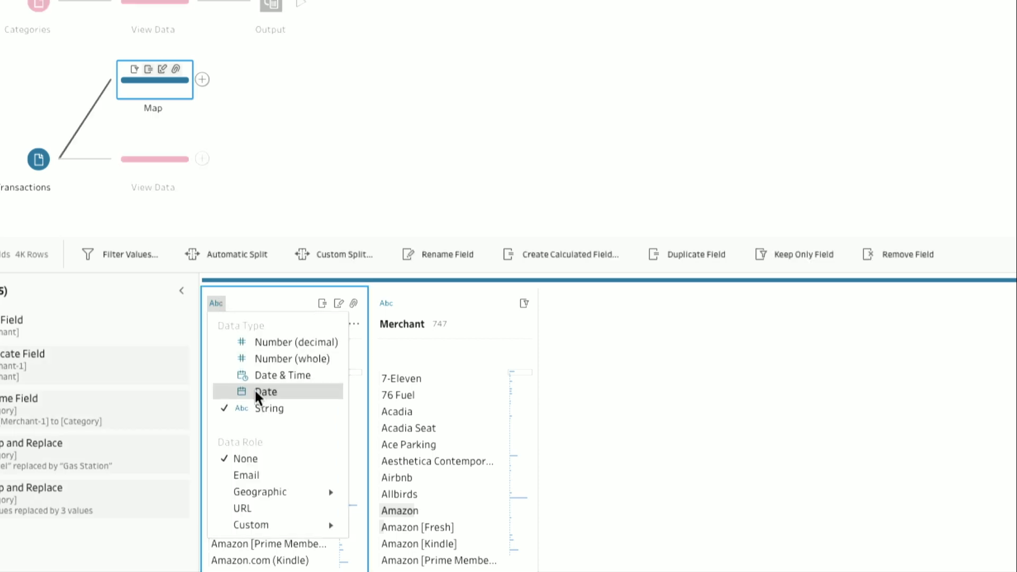
{"action": "mouse_move", "coordinate": [299, 525]}
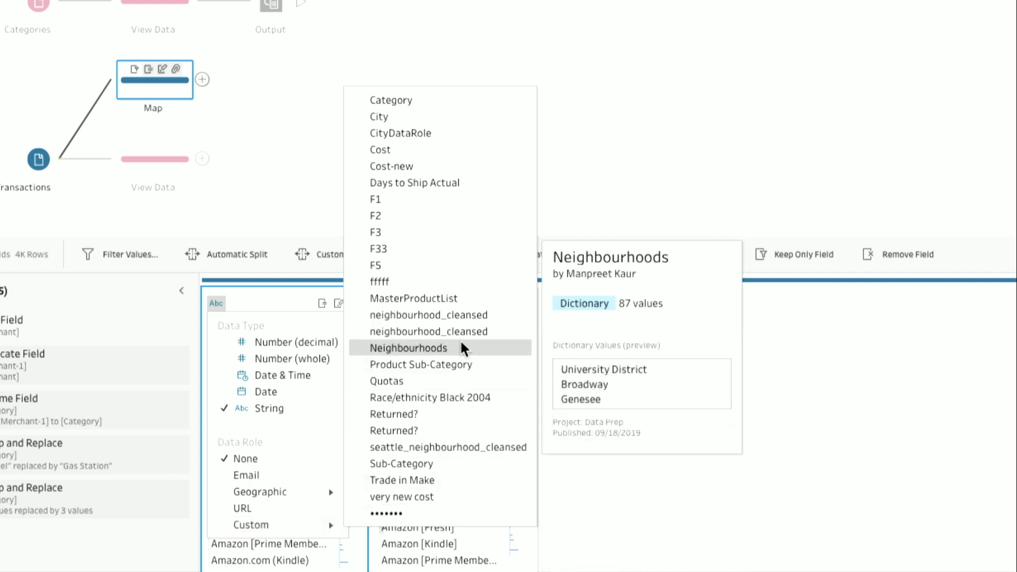
{"action": "left_click", "coordinate": [466, 100]}
{"action": "scroll", "coordinate": [292, 408], "scroll_direction": "down", "scroll_amount": 3}
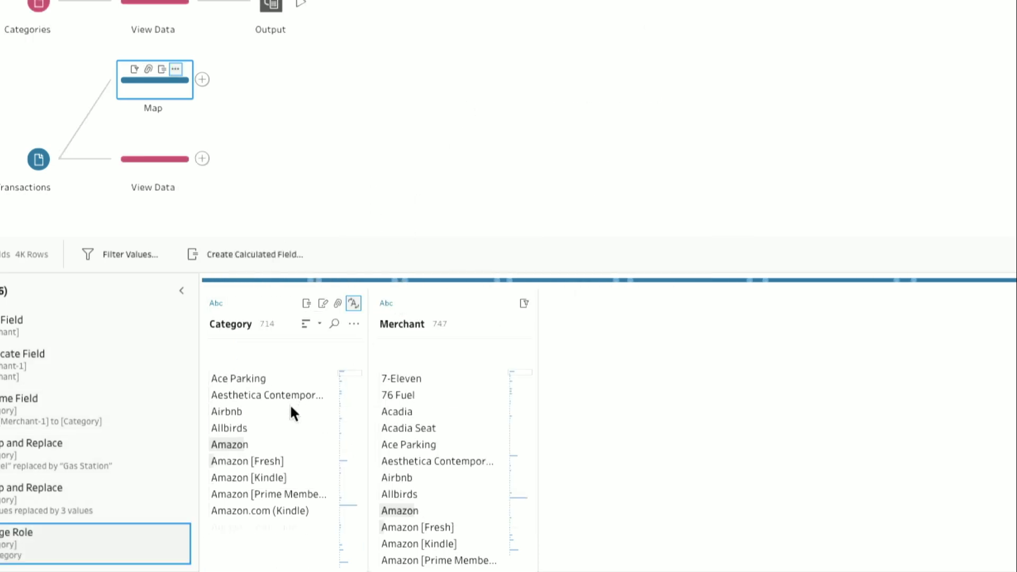
{"action": "left_click_drag", "start_coordinate": [371, 234], "coordinate": [380, 161]}
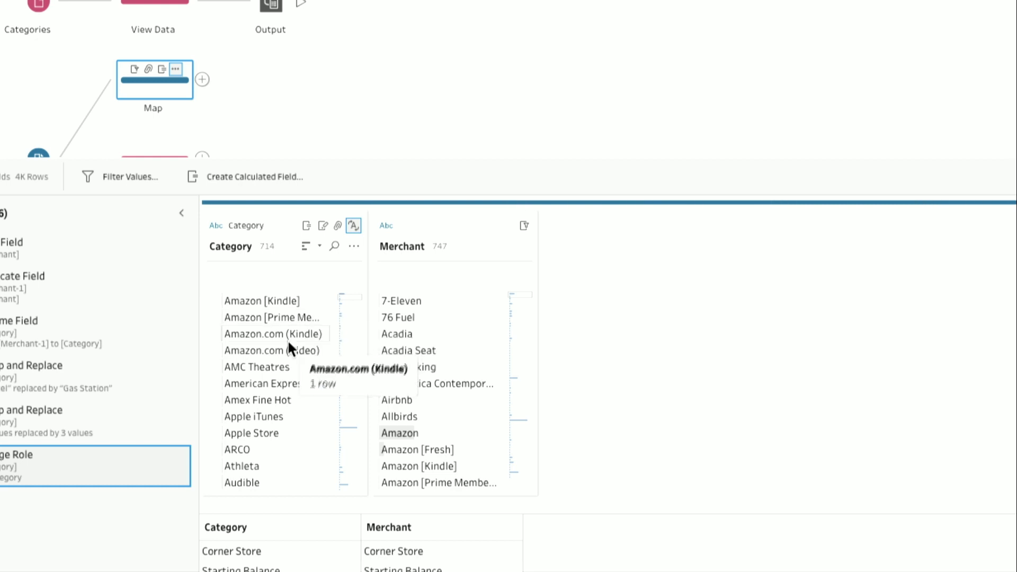
- Examine the Map step's Category values from the start of the list through the B entries against the custom Category role
{"action": "scroll", "coordinate": [288, 345], "scroll_direction": "up", "scroll_amount": 3}
{"action": "scroll", "coordinate": [287, 341], "scroll_direction": "down", "scroll_amount": 2}
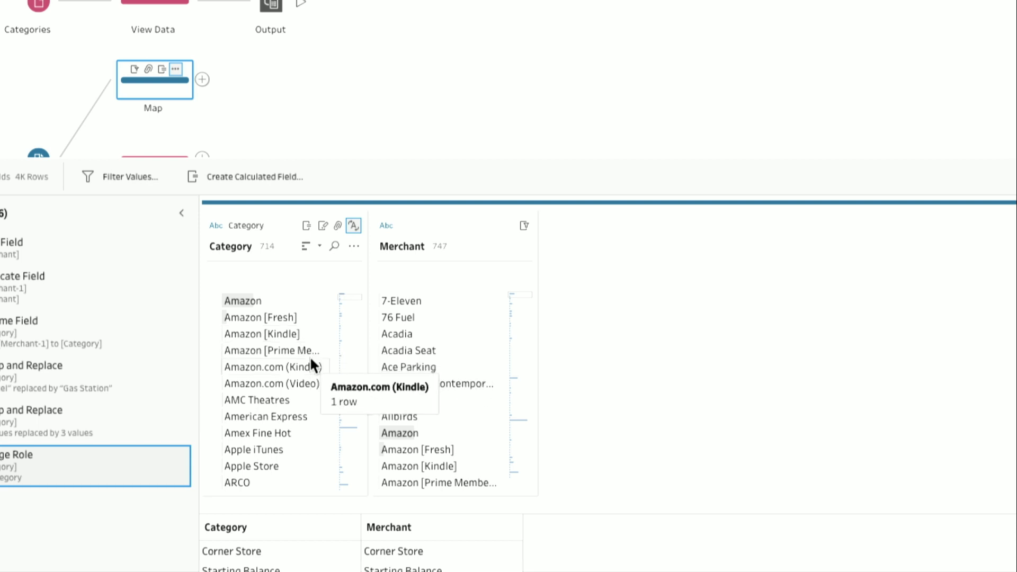
{"action": "scroll", "coordinate": [310, 357], "scroll_direction": "down", "scroll_amount": 3}
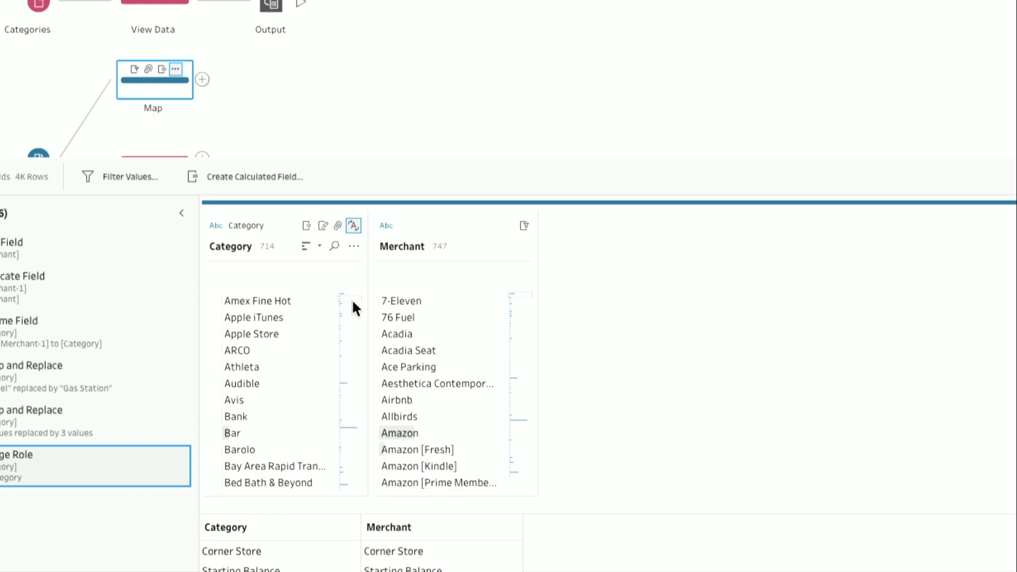
{"action": "scroll", "coordinate": [351, 297], "scroll_direction": "up", "scroll_amount": 3}
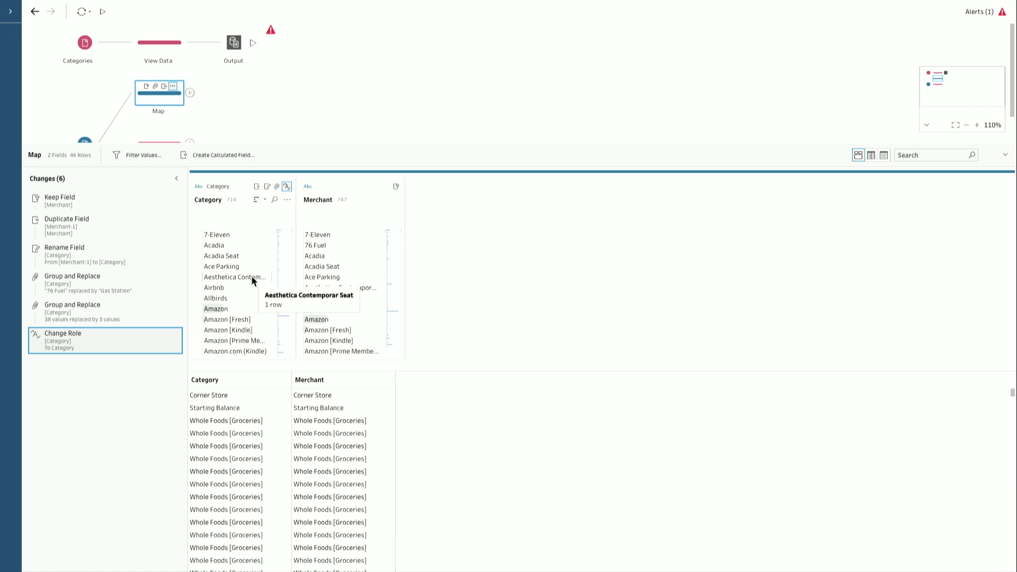
{"action": "scroll", "coordinate": [252, 277], "scroll_direction": "down", "scroll_amount": 2}
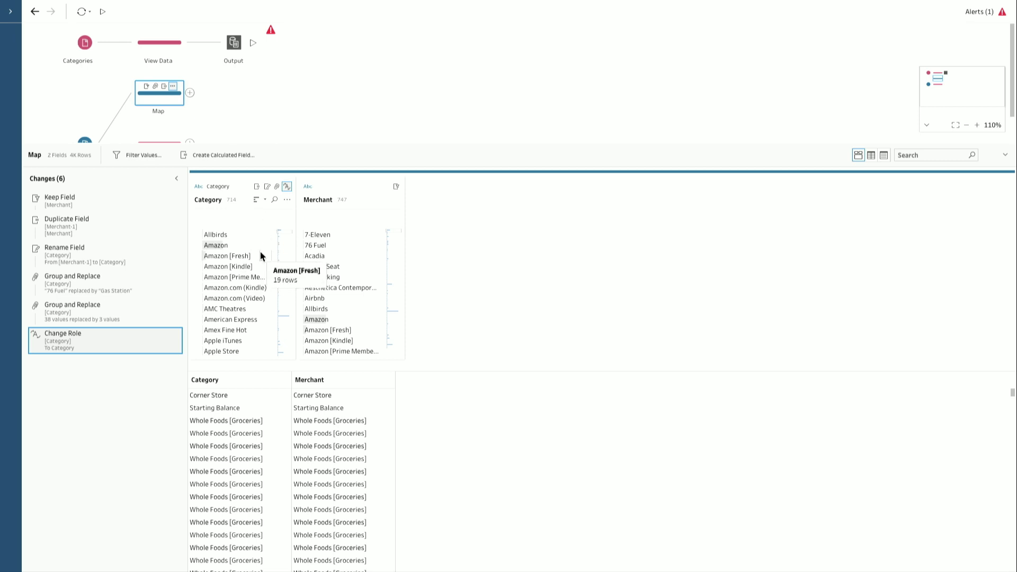
{"action": "left_click_drag", "start_coordinate": [281, 231], "coordinate": [281, 235]}
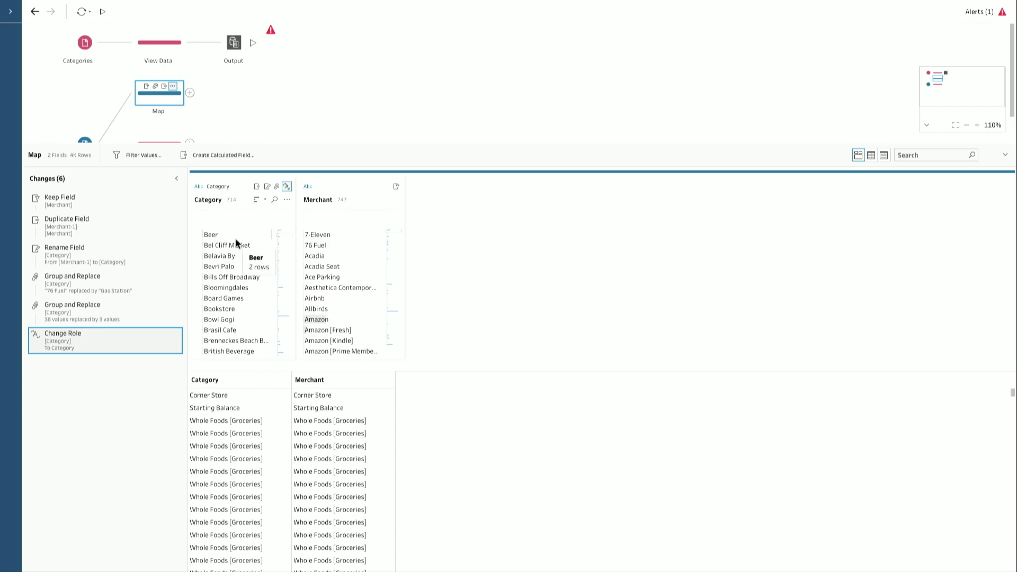
- Search the Category field for "Resta", group and replace the matching values by Pronunciation + Spelling, and clear the search
{"action": "left_click", "coordinate": [250, 201]}
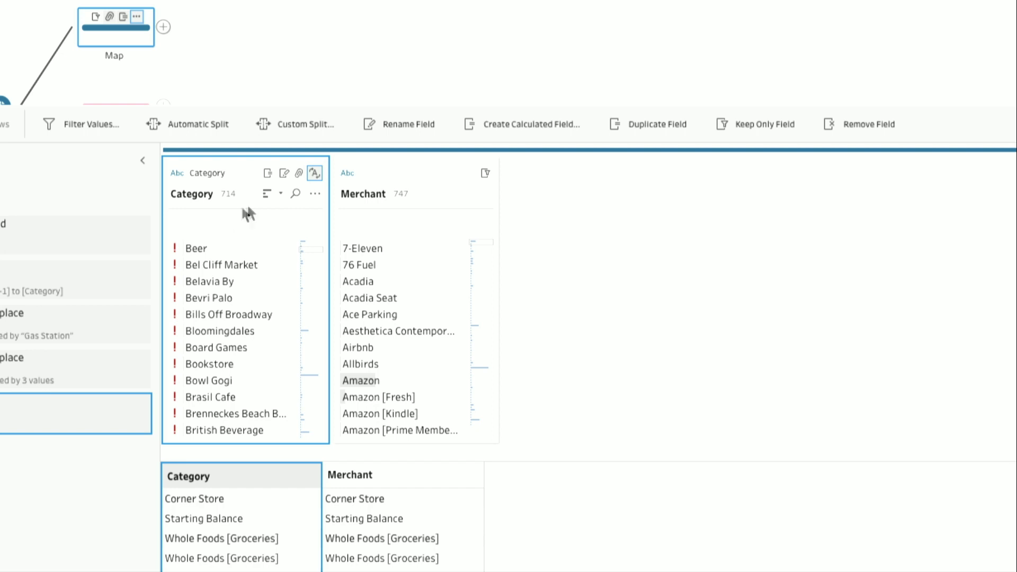
{"action": "left_click", "coordinate": [295, 193]}
{"action": "type", "text": "Resta"}
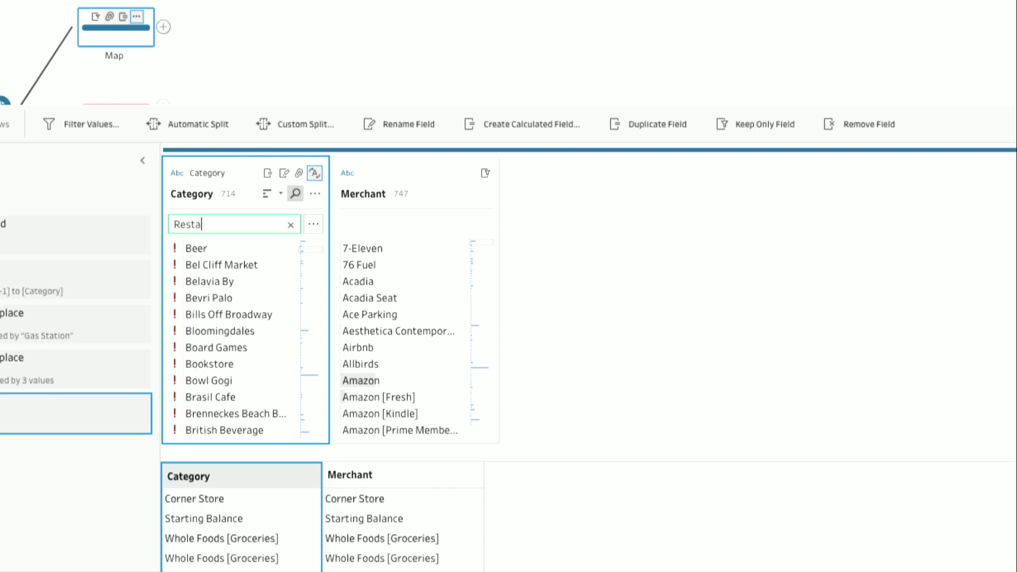
{"action": "key", "text": "Return"}
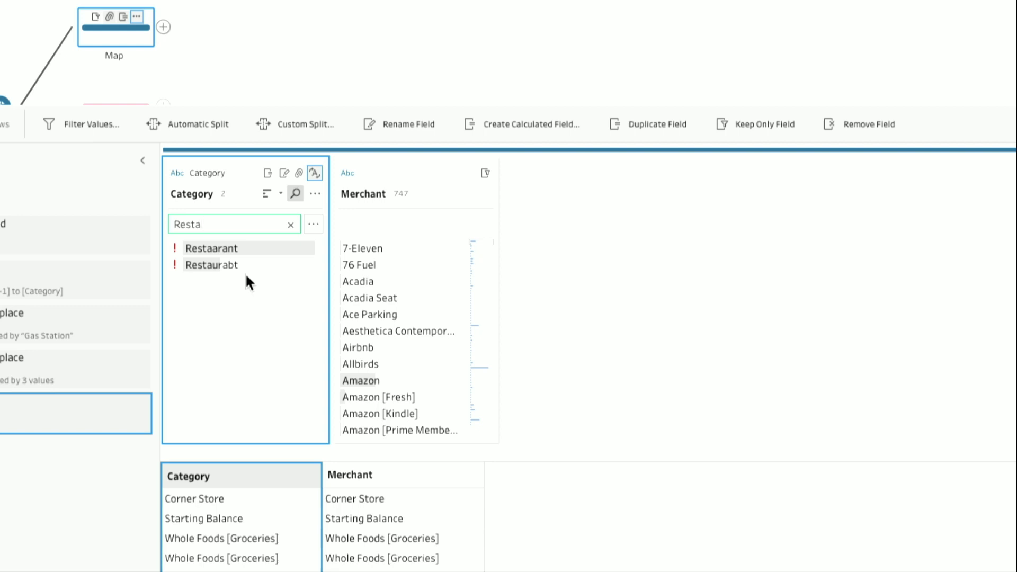
{"action": "left_click", "coordinate": [315, 193]}
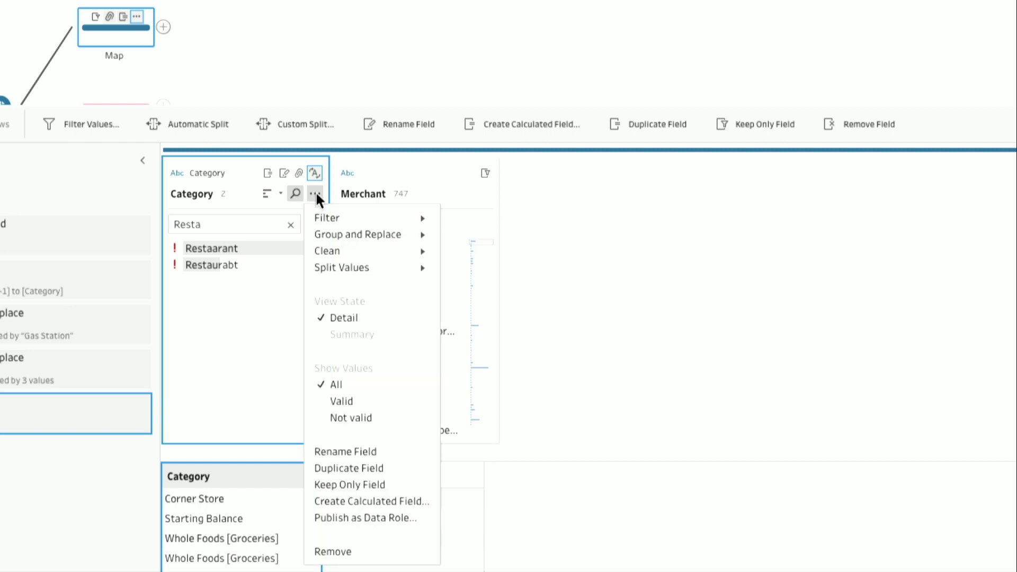
{"action": "mouse_move", "coordinate": [328, 235]}
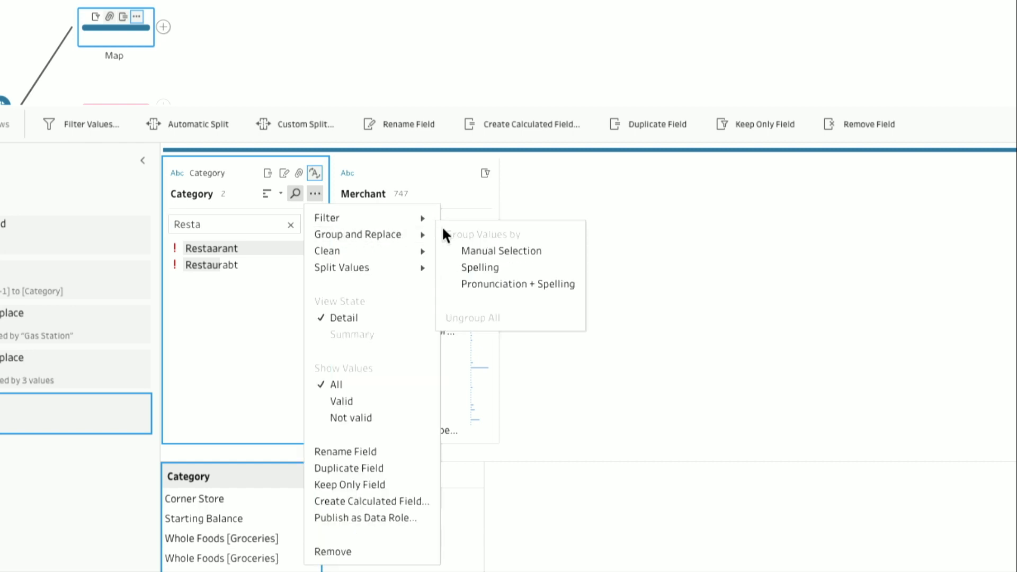
{"action": "left_click", "coordinate": [491, 284]}
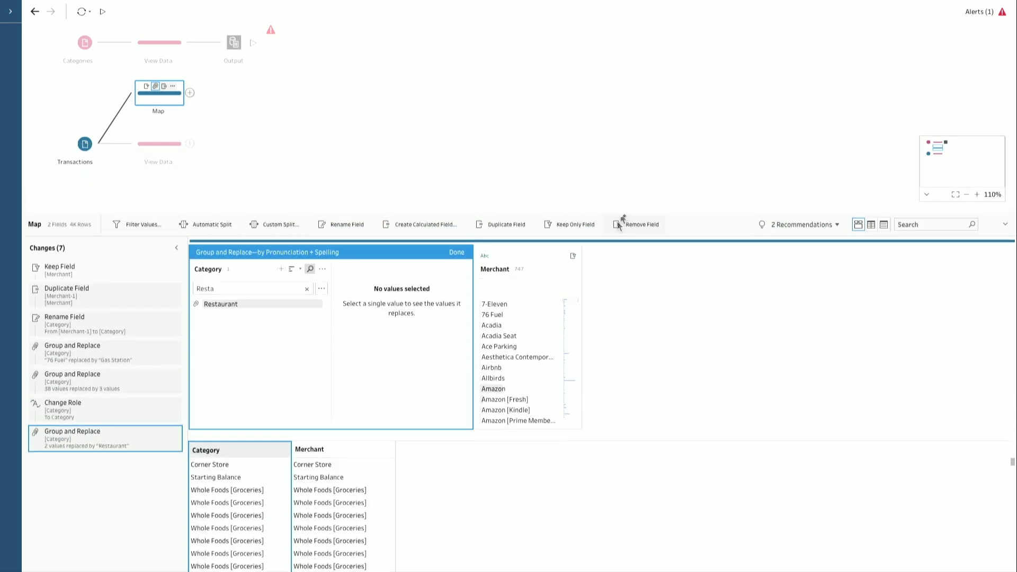
{"action": "left_click", "coordinate": [457, 253]}
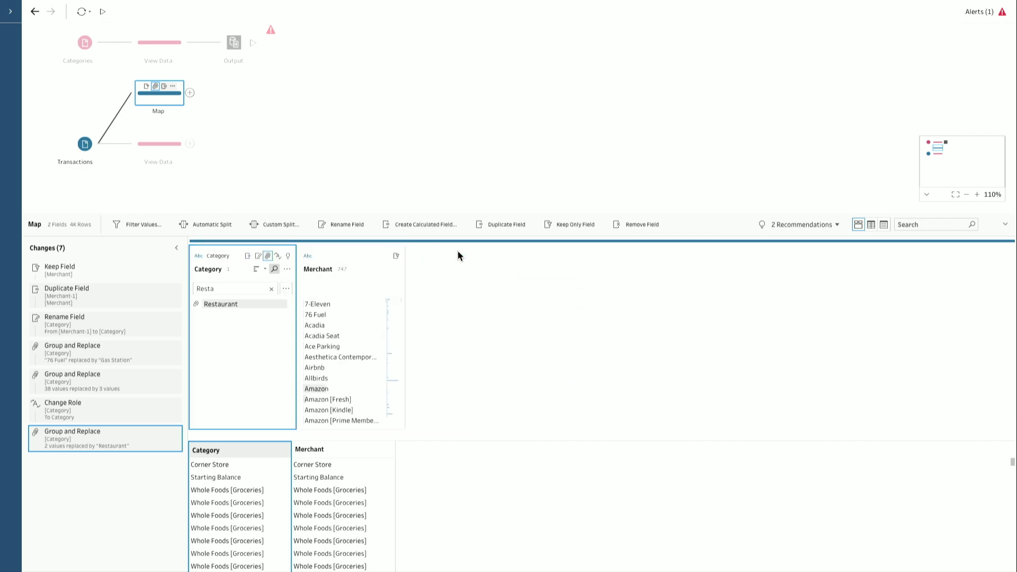
{"action": "left_click", "coordinate": [273, 290]}
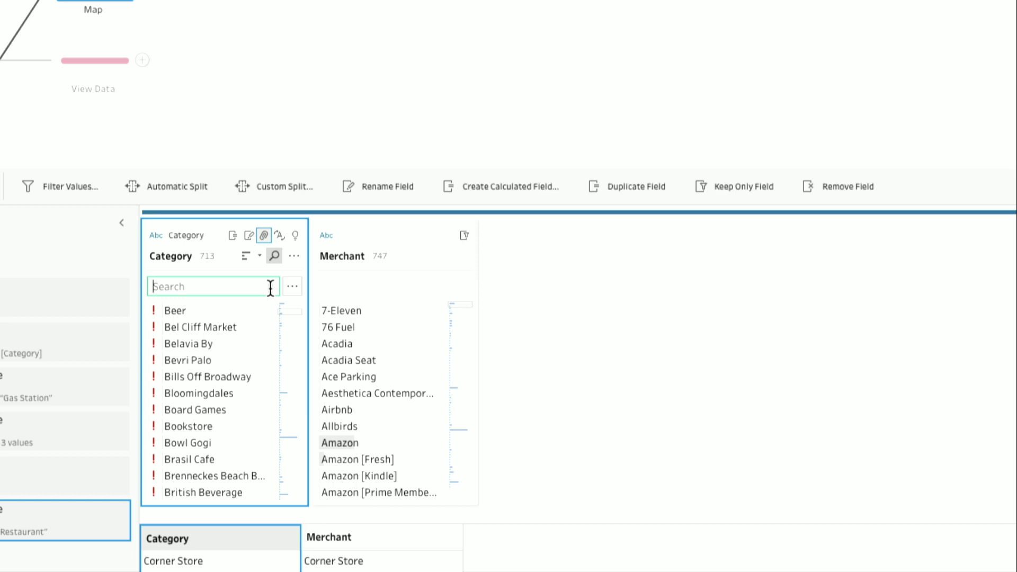
- Check the Category values in the Categories View Data step and join that step to the Map step
{"action": "left_click", "coordinate": [154, 49]}
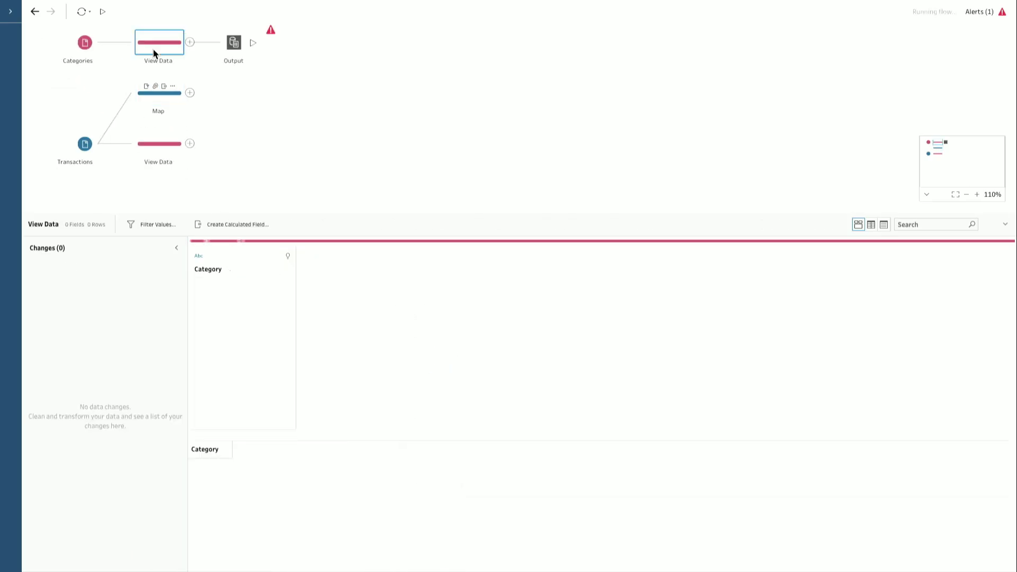
{"action": "mouse_move", "coordinate": [229, 257]}
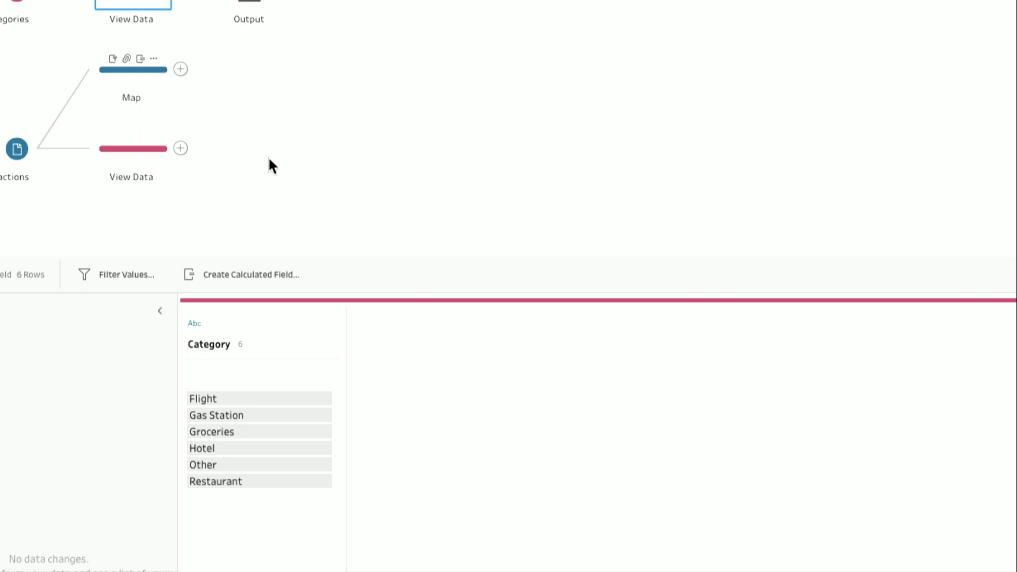
{"action": "left_click_drag", "start_coordinate": [159, 4], "coordinate": [157, 65]}
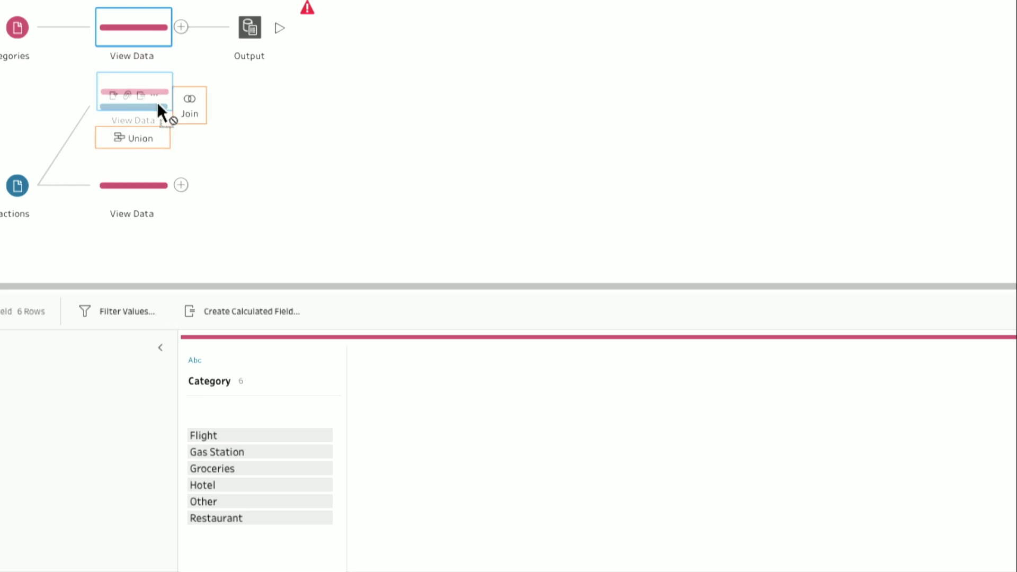
{"action": "left_click_drag", "start_coordinate": [158, 105], "coordinate": [181, 101]}
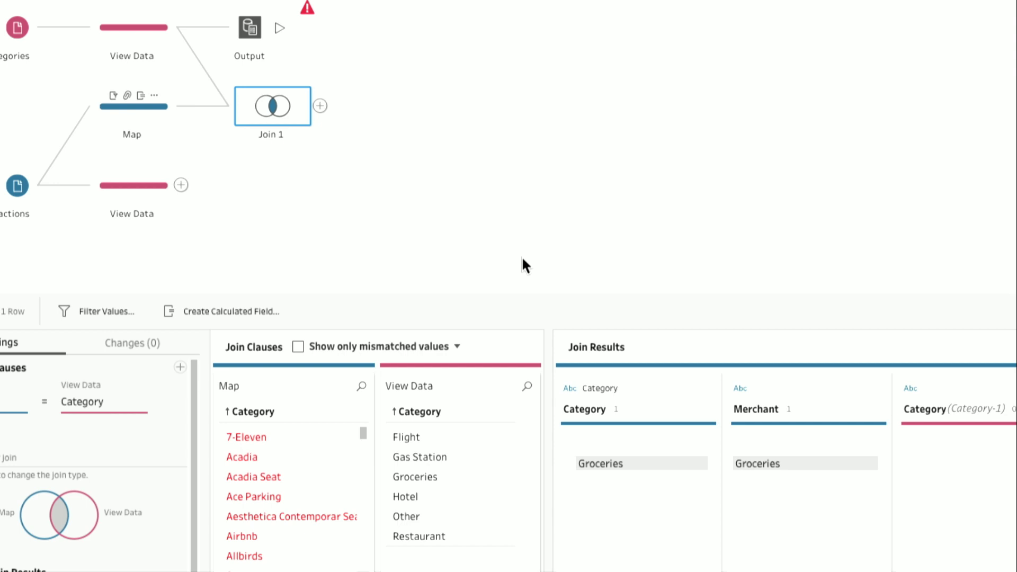
- Review the join results' Category and Merchant values and highlight the rows related to the Gas Station merchant
{"action": "left_click_drag", "start_coordinate": [766, 297], "coordinate": [765, 266]}
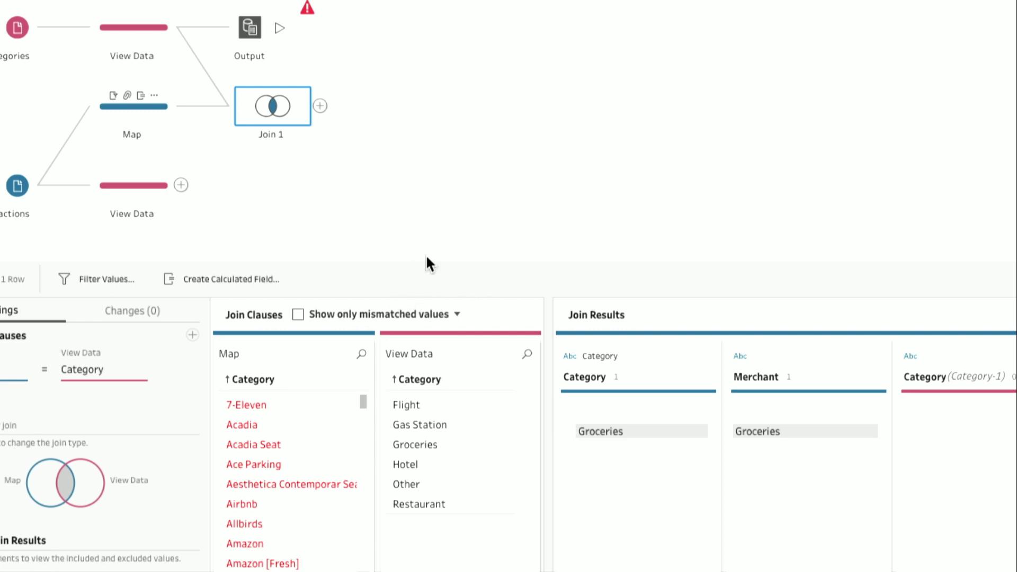
{"action": "left_click_drag", "start_coordinate": [429, 263], "coordinate": [429, 132]}
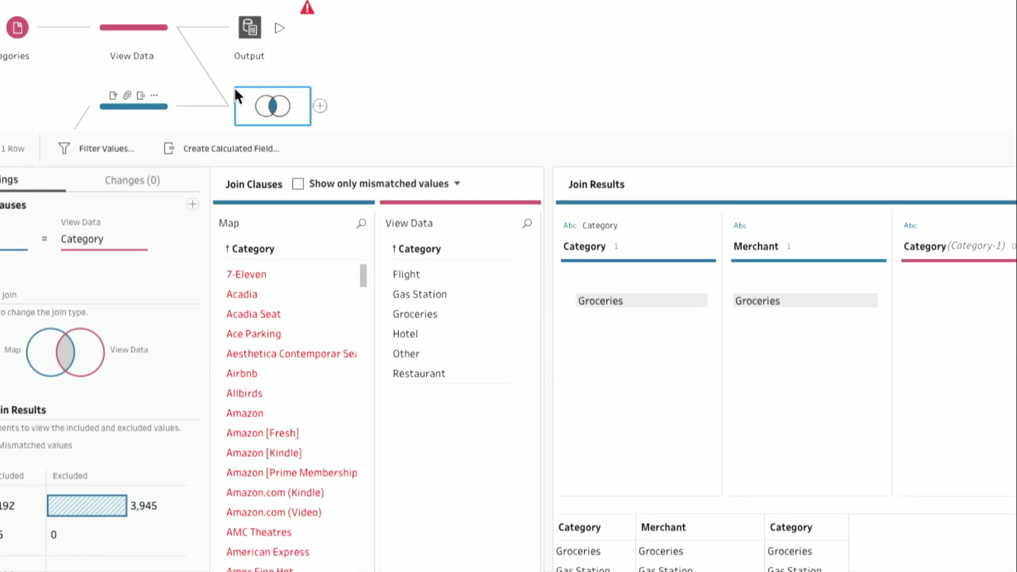
{"action": "left_click", "coordinate": [136, 38]}
{"action": "left_click", "coordinate": [272, 107]}
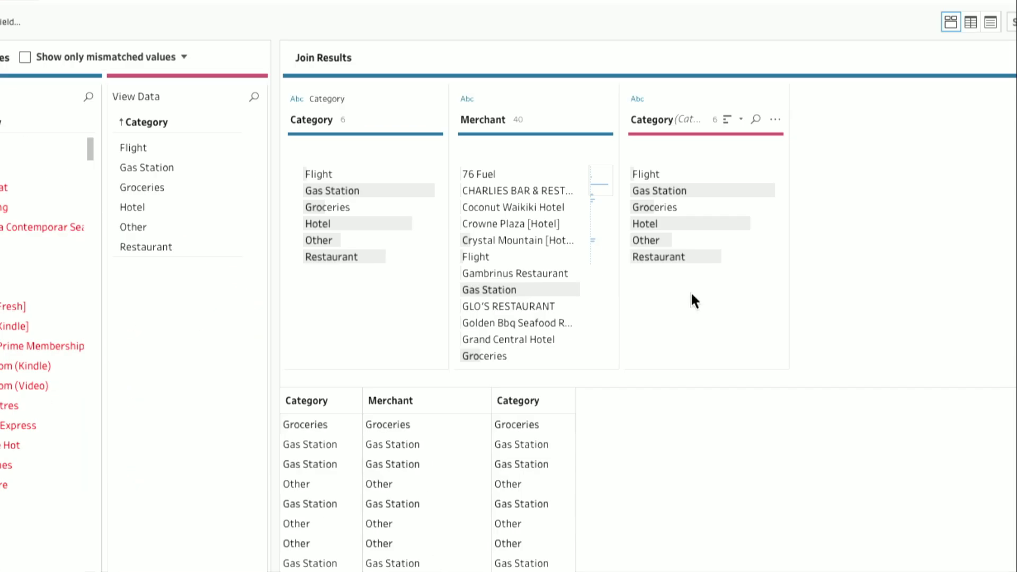
{"action": "mouse_move", "coordinate": [412, 201]}
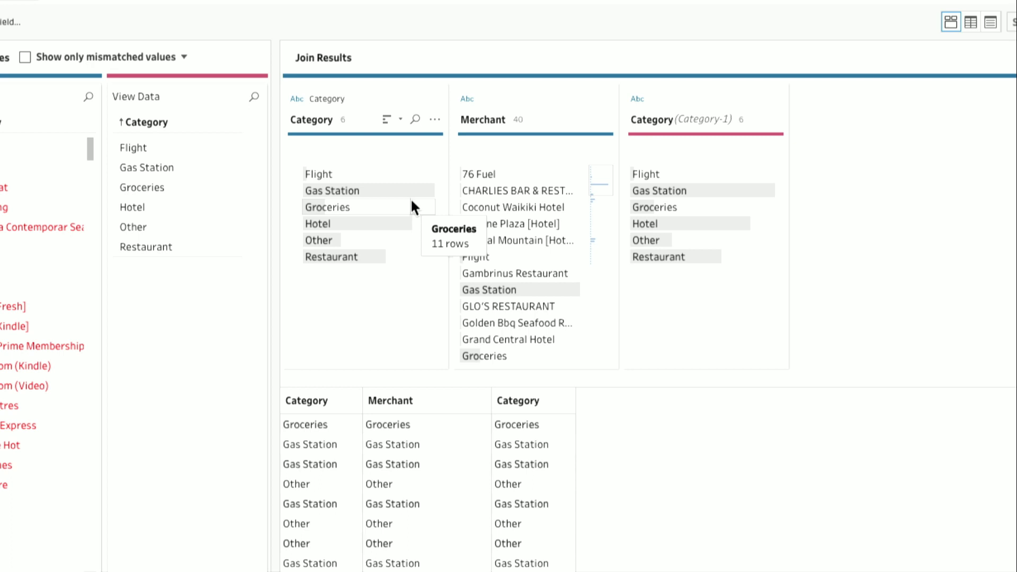
{"action": "left_click", "coordinate": [514, 291]}
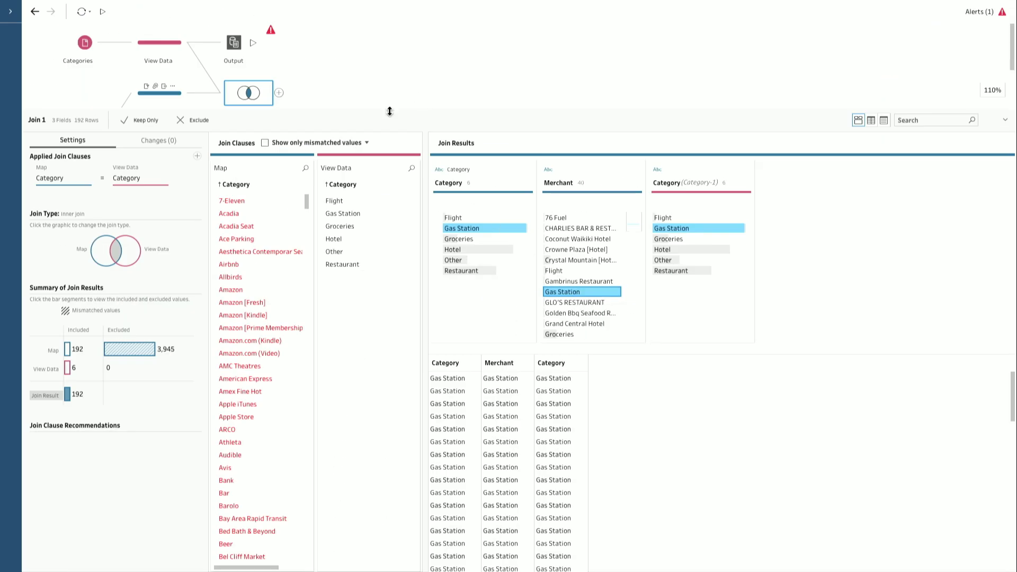
- Add an aggregate step after Join 1 that groups by Category and Merchant, and highlight the merchants in the Gas Station category
{"action": "left_click_drag", "start_coordinate": [388, 111], "coordinate": [381, 166]}
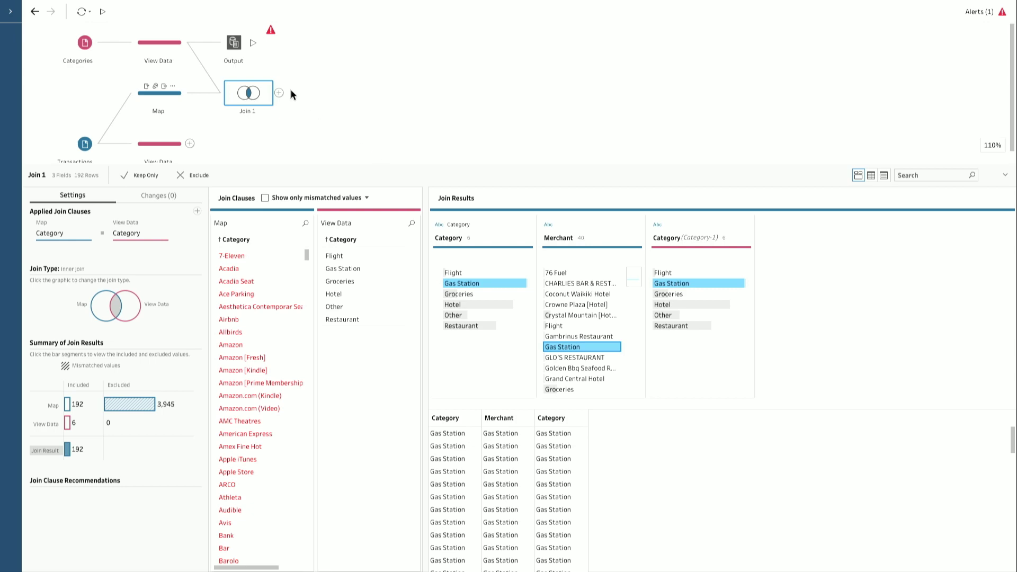
{"action": "left_click", "coordinate": [272, 93]}
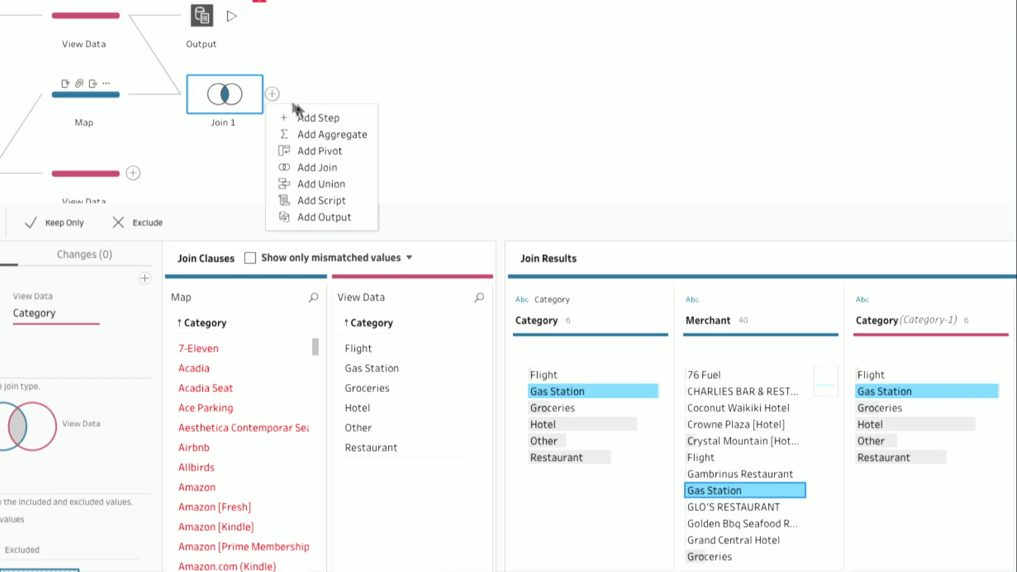
{"action": "left_click", "coordinate": [336, 134]}
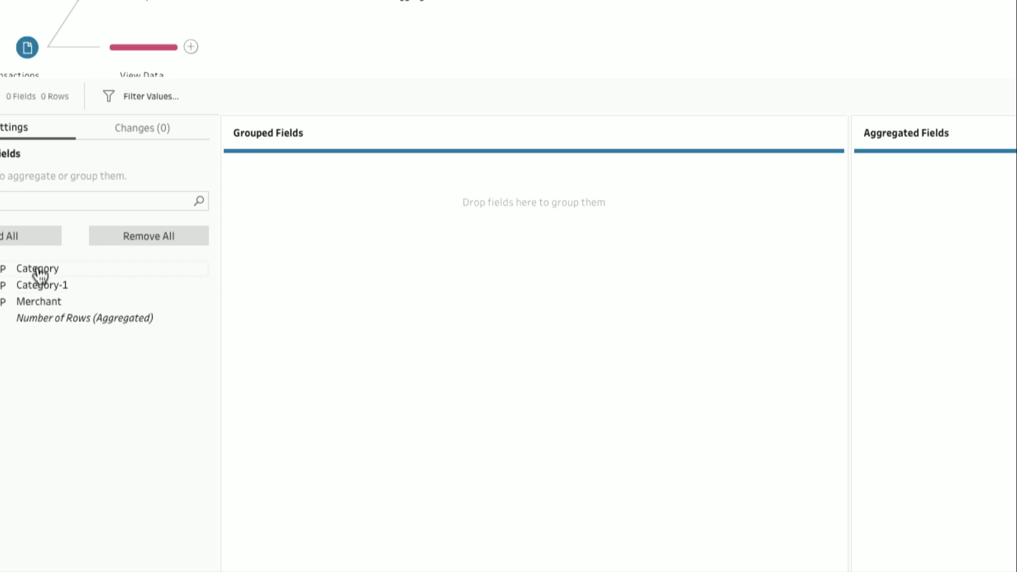
{"action": "left_click_drag", "start_coordinate": [39, 272], "coordinate": [257, 247]}
{"action": "left_click_drag", "start_coordinate": [77, 286], "coordinate": [437, 249]}
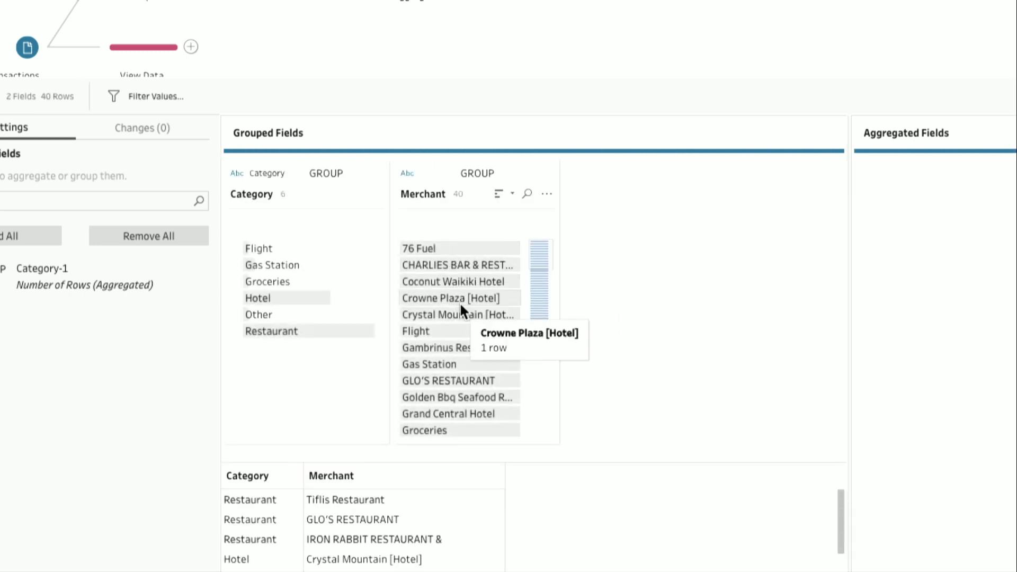
{"action": "left_click", "coordinate": [298, 264]}
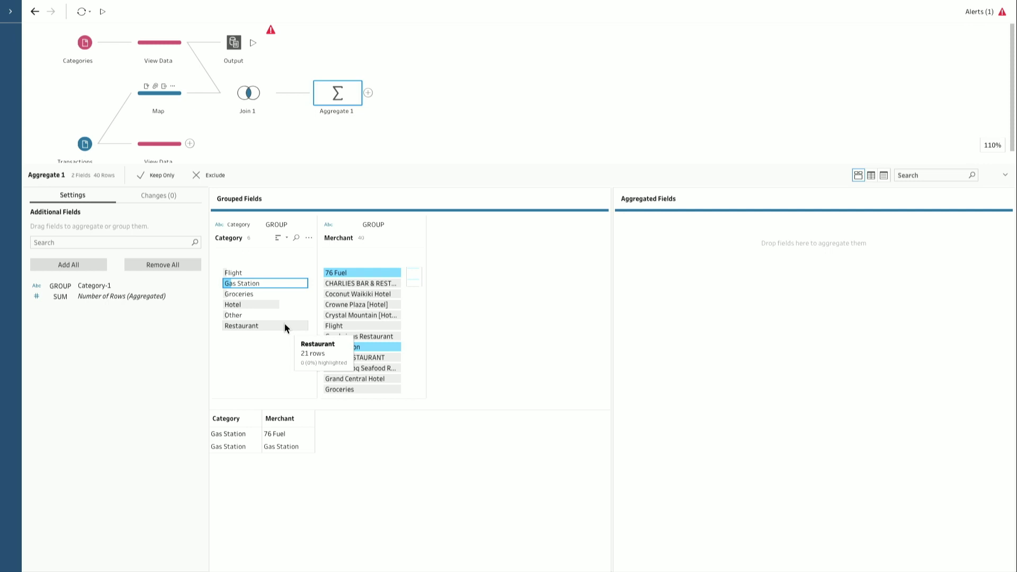
- Switch to the PowerPoint slide show
{"action": "key", "text": "ctrl+Up"}
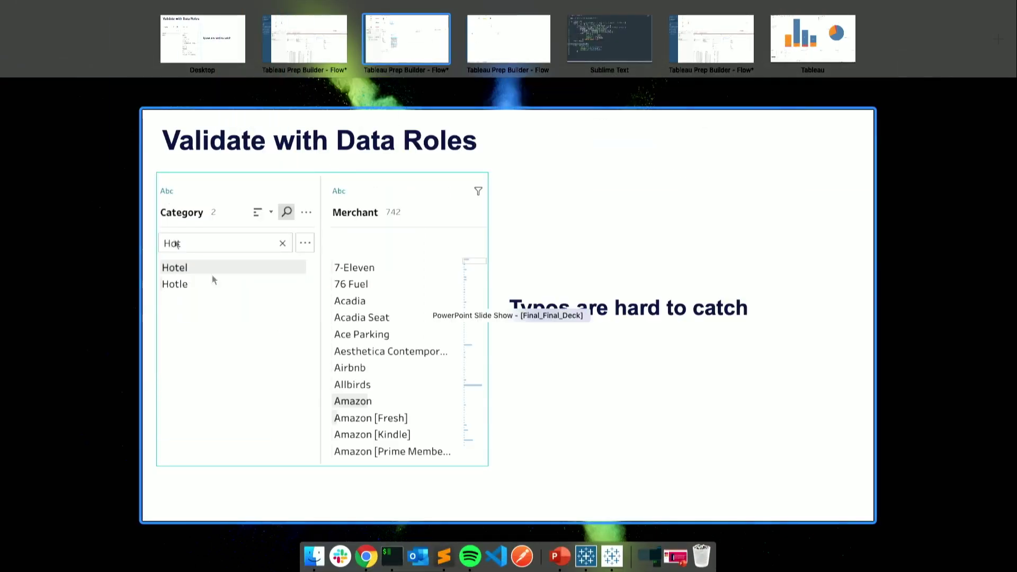
{"action": "left_click", "coordinate": [176, 41]}
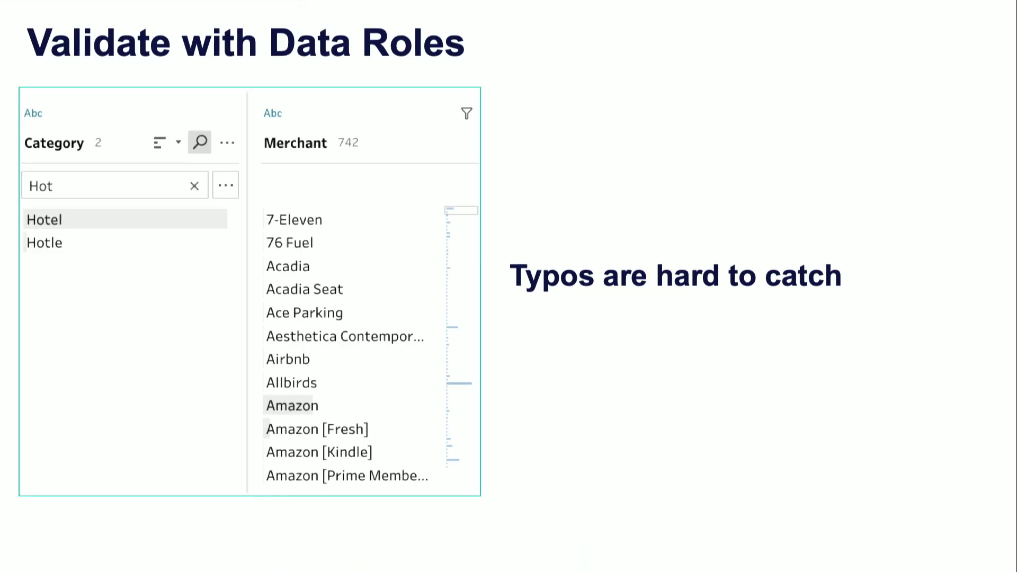
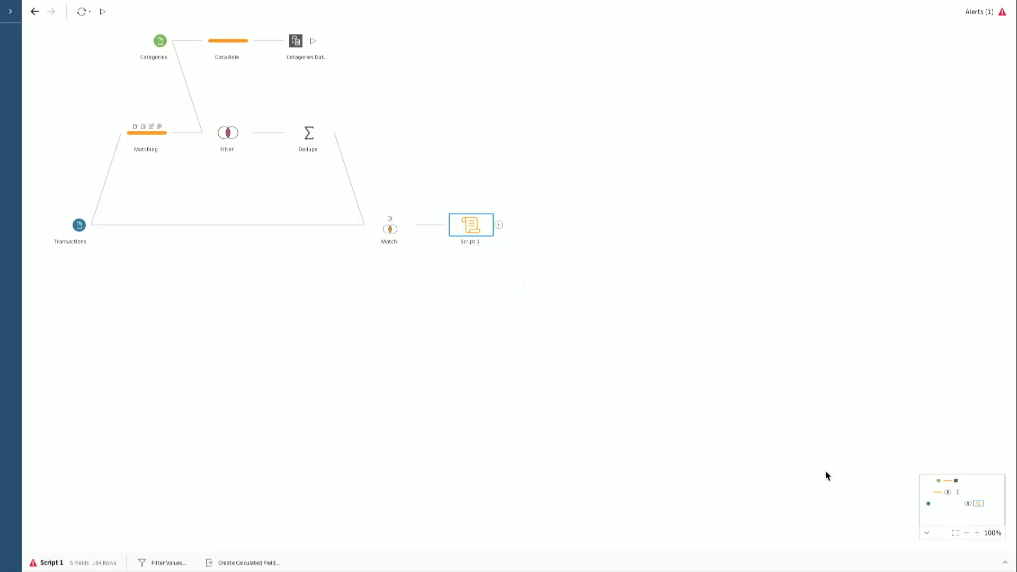
- Set the Script 1 step's connection type to Tableau Python (TabPy) Server and connect to localhost on port 9004
{"action": "left_click", "coordinate": [1006, 563]}
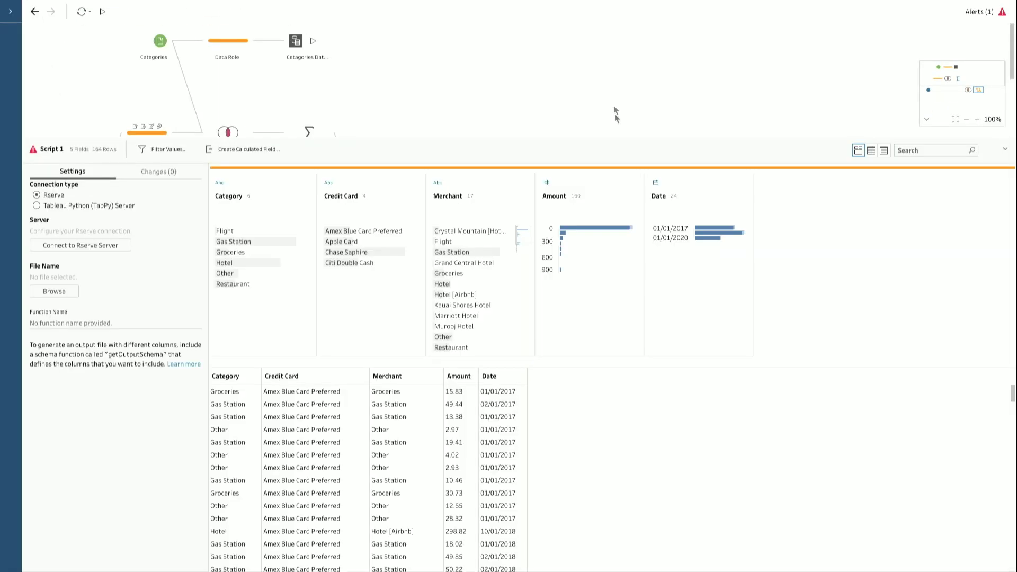
{"action": "left_click_drag", "start_coordinate": [622, 137], "coordinate": [604, 299]}
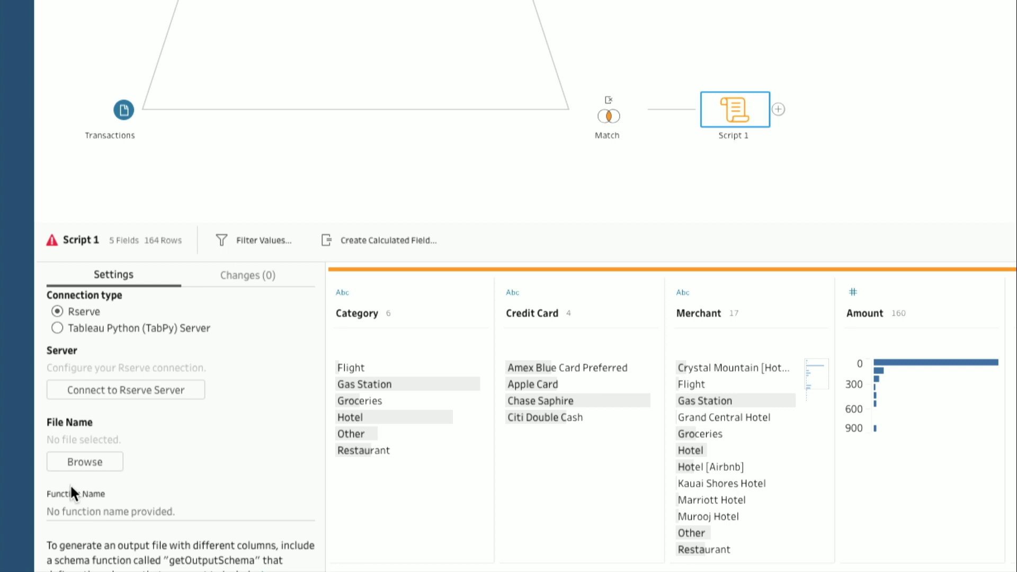
{"action": "left_click", "coordinate": [58, 328]}
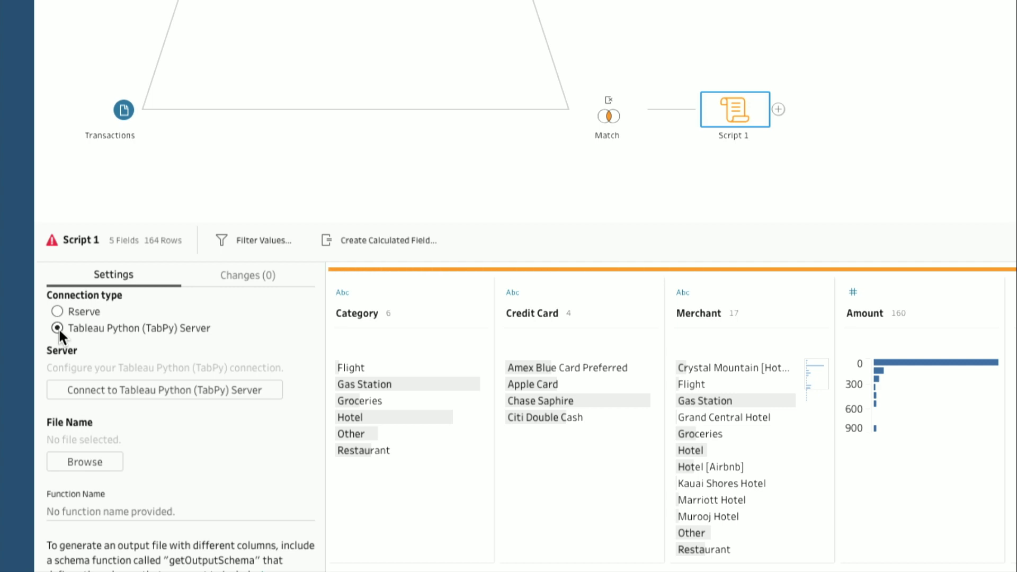
{"action": "left_click", "coordinate": [164, 389]}
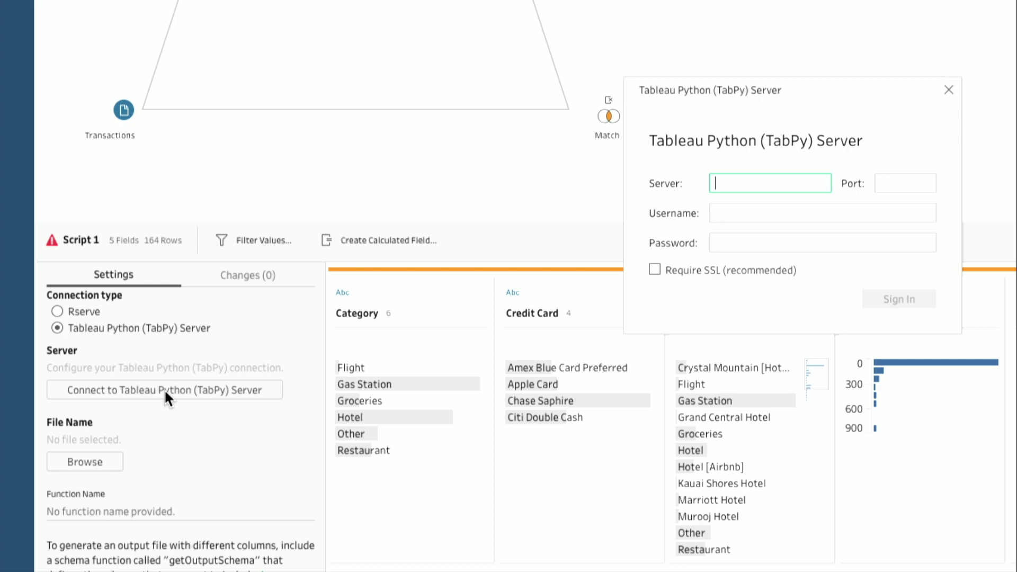
{"action": "type", "text": "localhost"}
{"action": "key", "text": "Tab"}
{"action": "type", "text": "9004"}
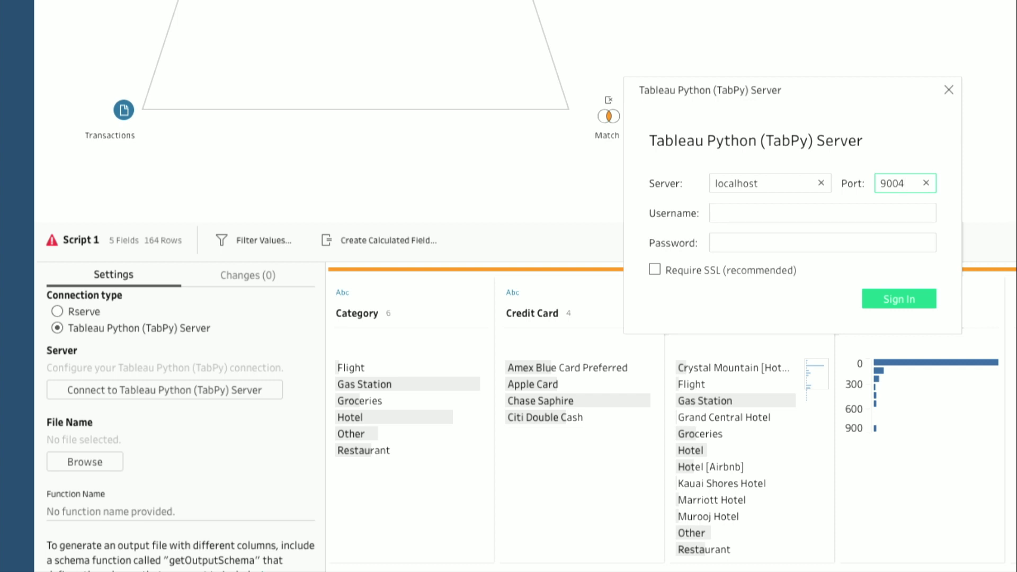
{"action": "left_click", "coordinate": [880, 291]}
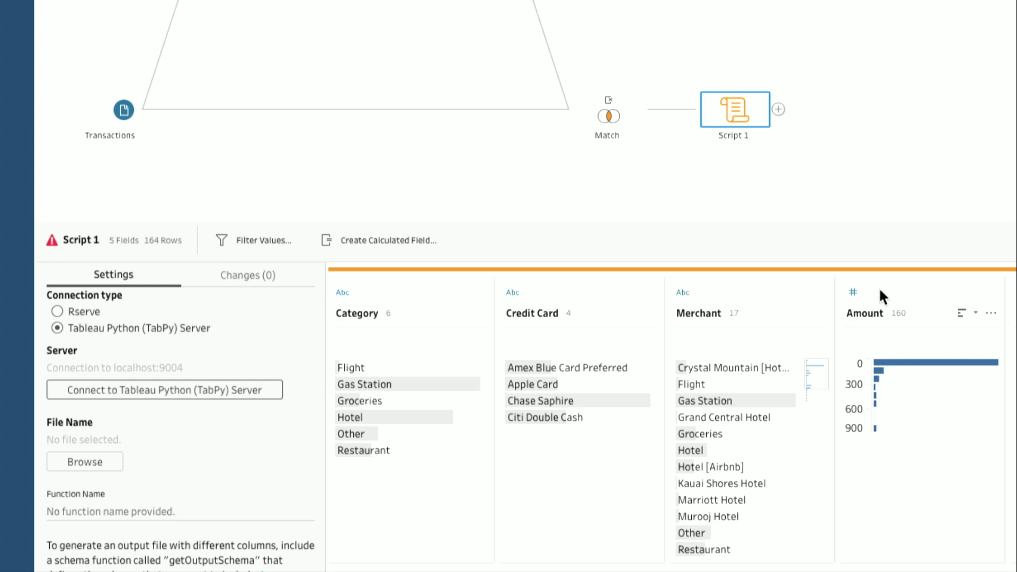
- Load card_lookup.py from the Scripts folder in Flows into the Script 1 step and set the function name to lookup
{"action": "left_click", "coordinate": [92, 457]}
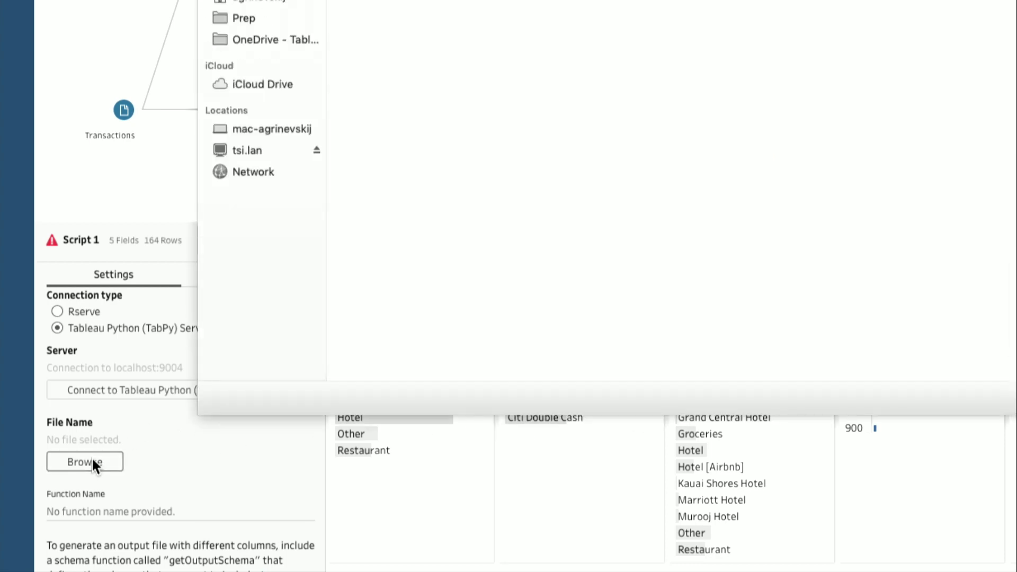
{"action": "left_click", "coordinate": [480, 16]}
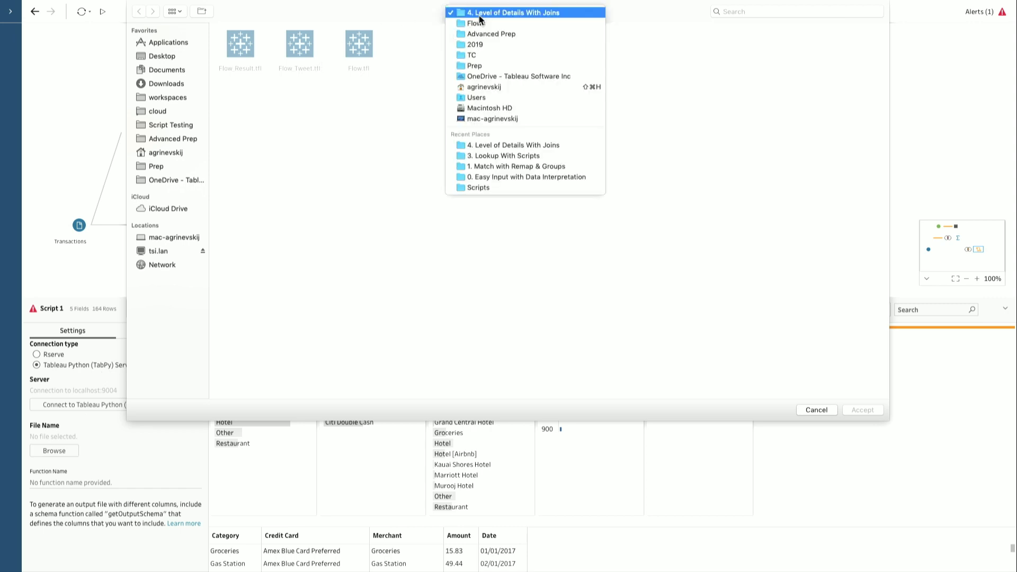
{"action": "left_click", "coordinate": [486, 24]}
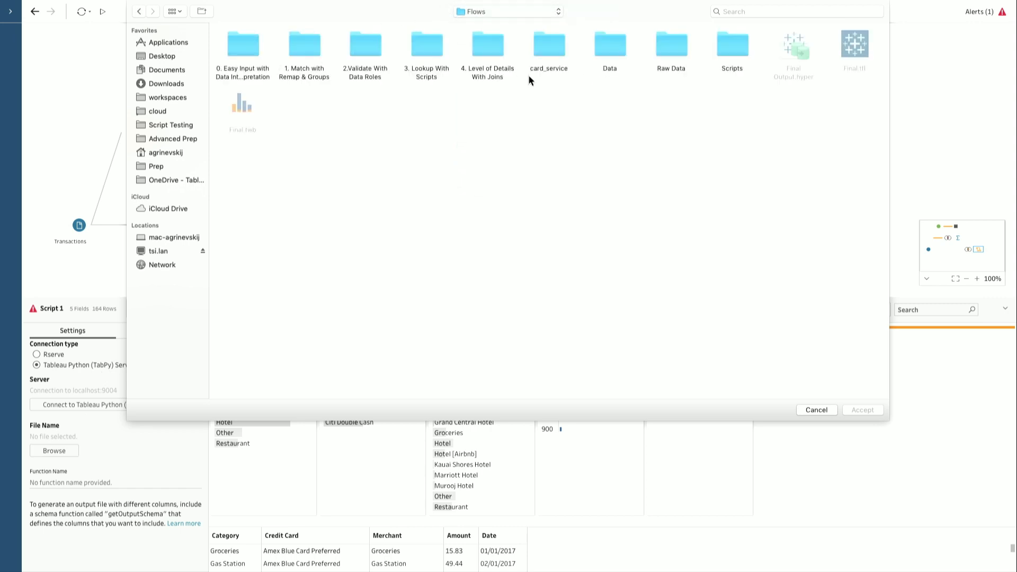
{"action": "double_click", "coordinate": [733, 43]}
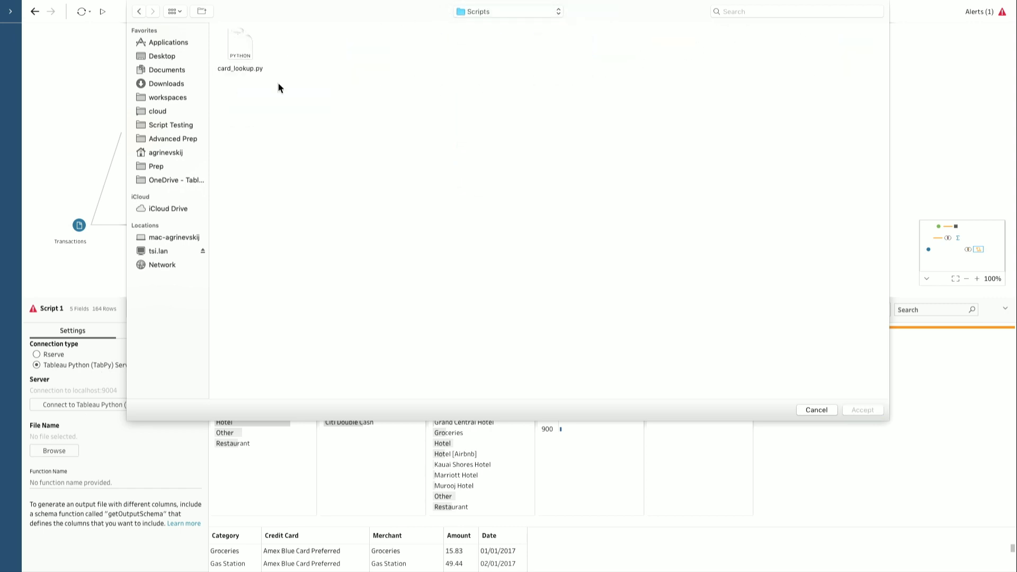
{"action": "double_click", "coordinate": [239, 42]}
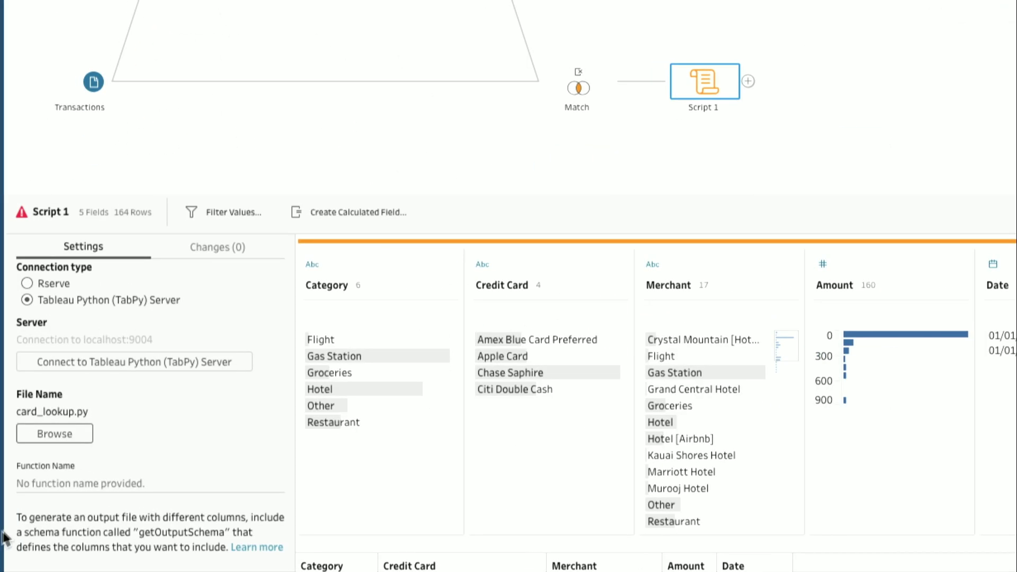
{"action": "left_click", "coordinate": [67, 486]}
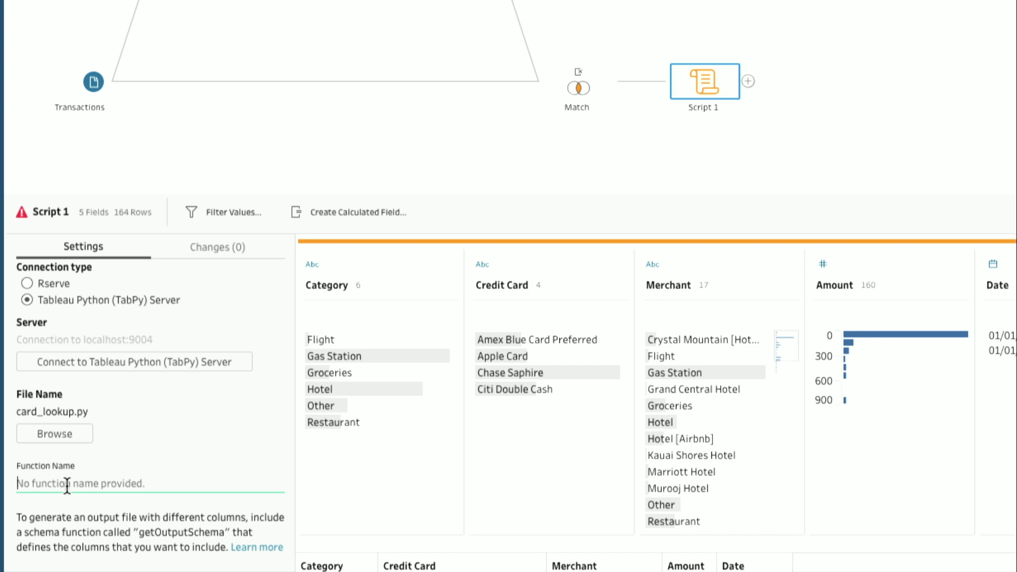
{"action": "type", "text": "lookup"}
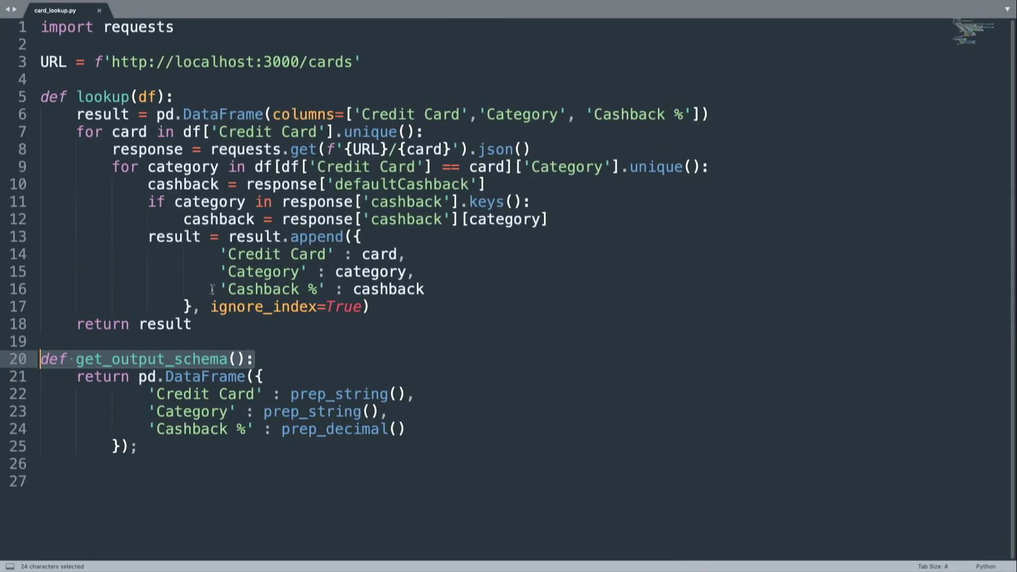
- Enlarge the card_lookup.py code in the text editor and highlight the lookup and get_output_schema function definitions
{"action": "key", "text": "super+equal"}
{"action": "key", "text": "super+equal"}
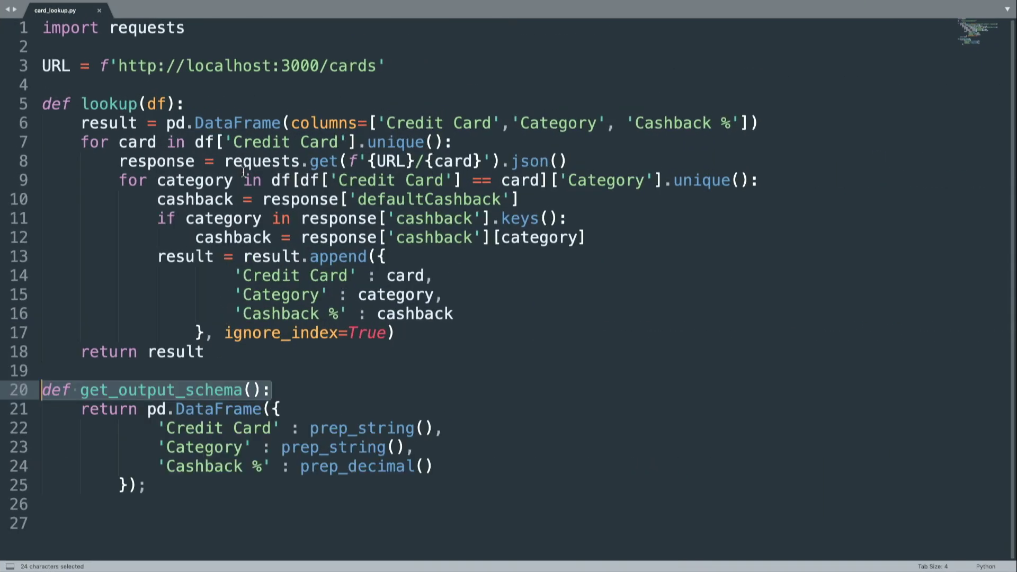
{"action": "key", "text": "super+equal"}
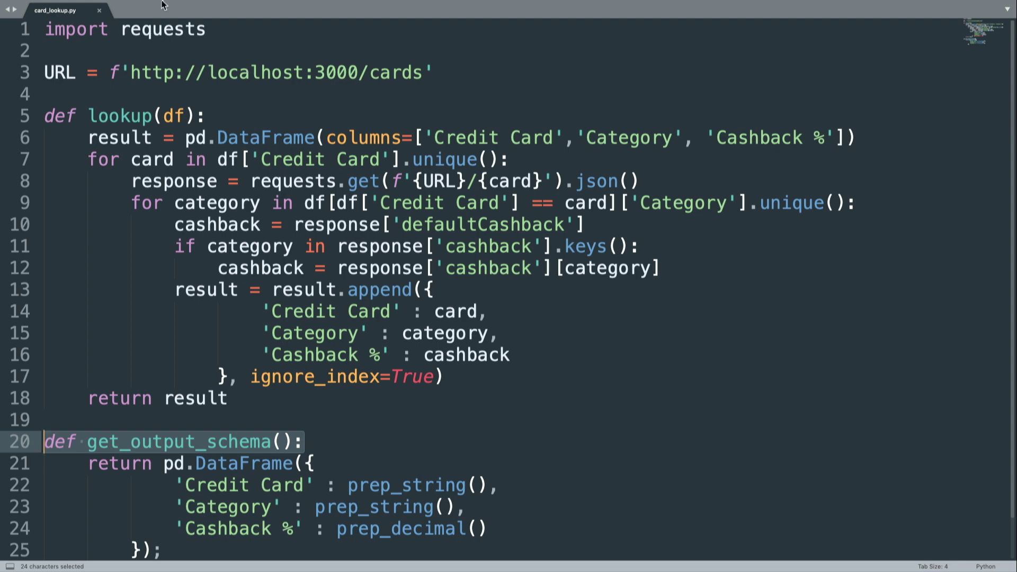
{"action": "left_click_drag", "start_coordinate": [207, 115], "coordinate": [44, 115]}
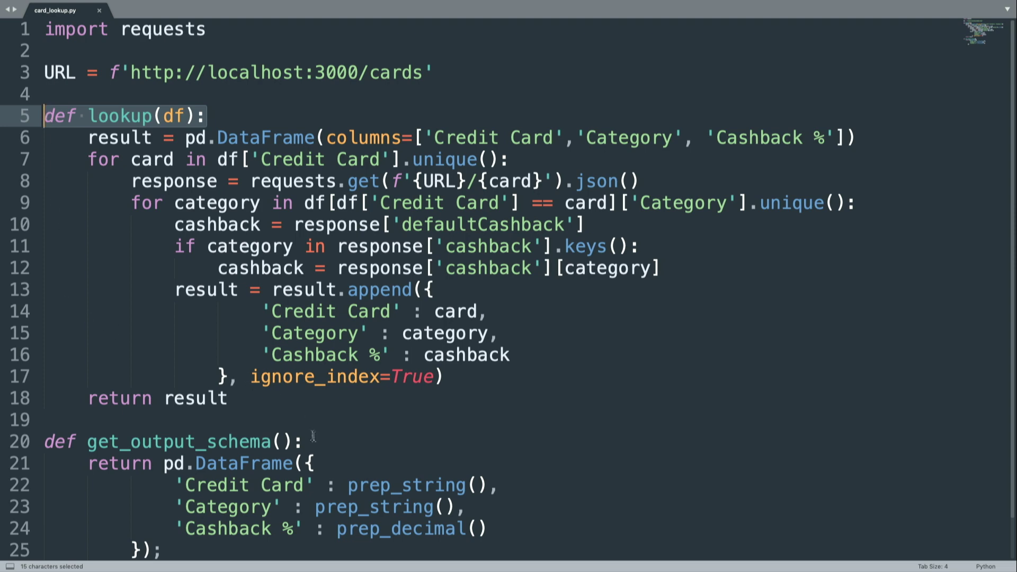
{"action": "left_click_drag", "start_coordinate": [314, 443], "coordinate": [10, 435]}
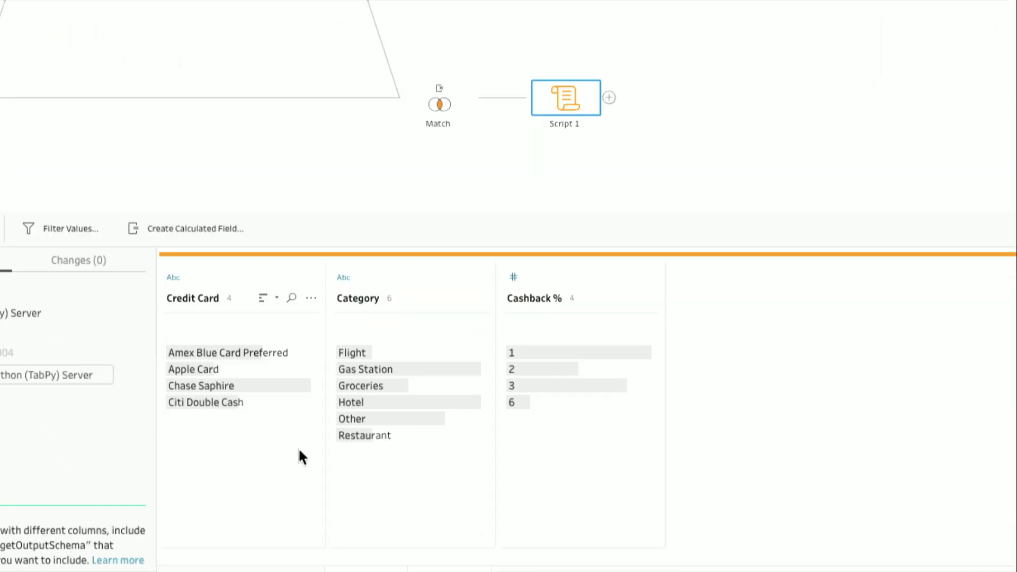
- Check the data type of the Cashback % field in Script 1's output and switch to the PowerPoint slide show
{"action": "left_click", "coordinate": [514, 276]}
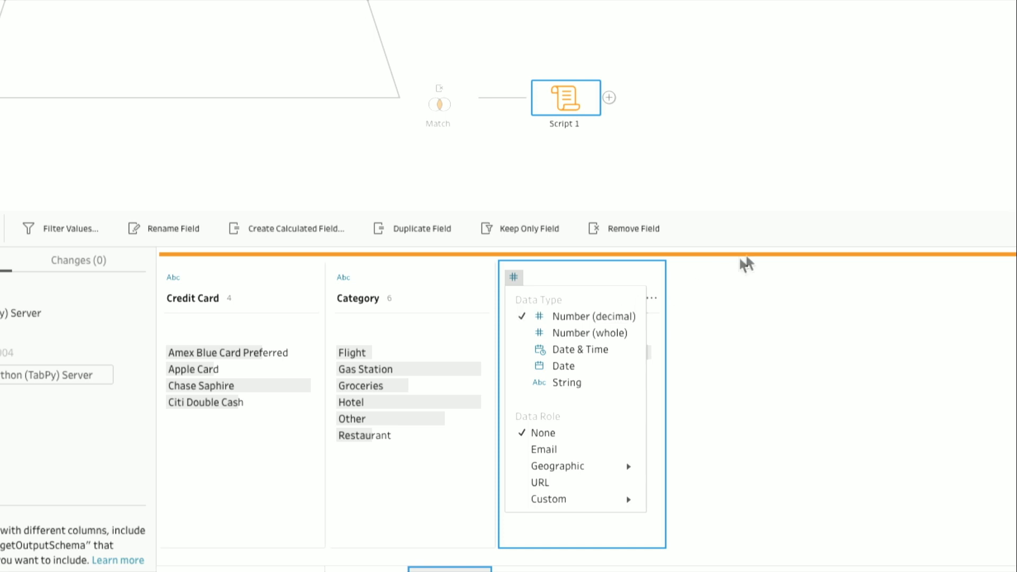
{"action": "left_click", "coordinate": [758, 247]}
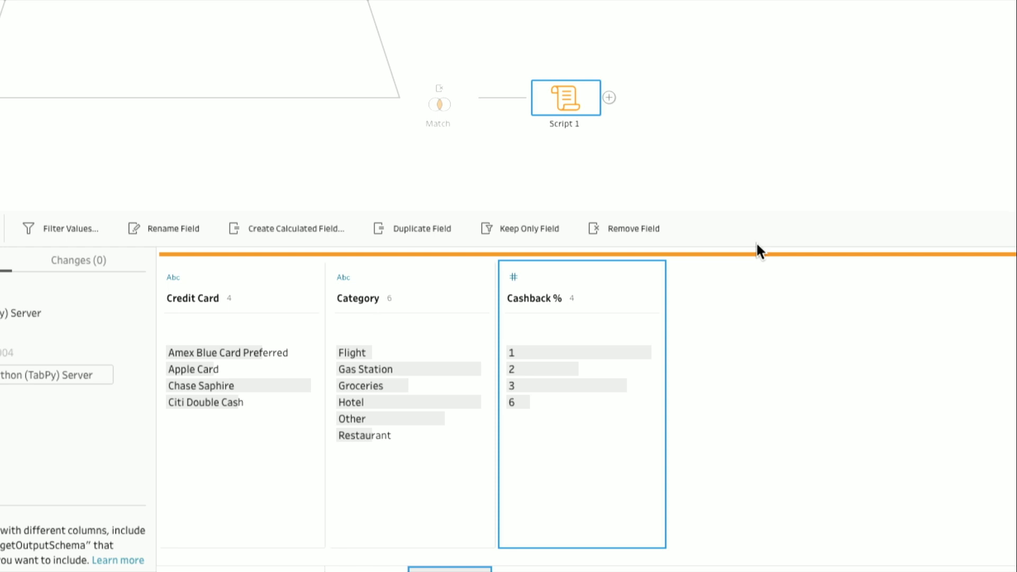
{"action": "key", "text": "alt+Tab"}
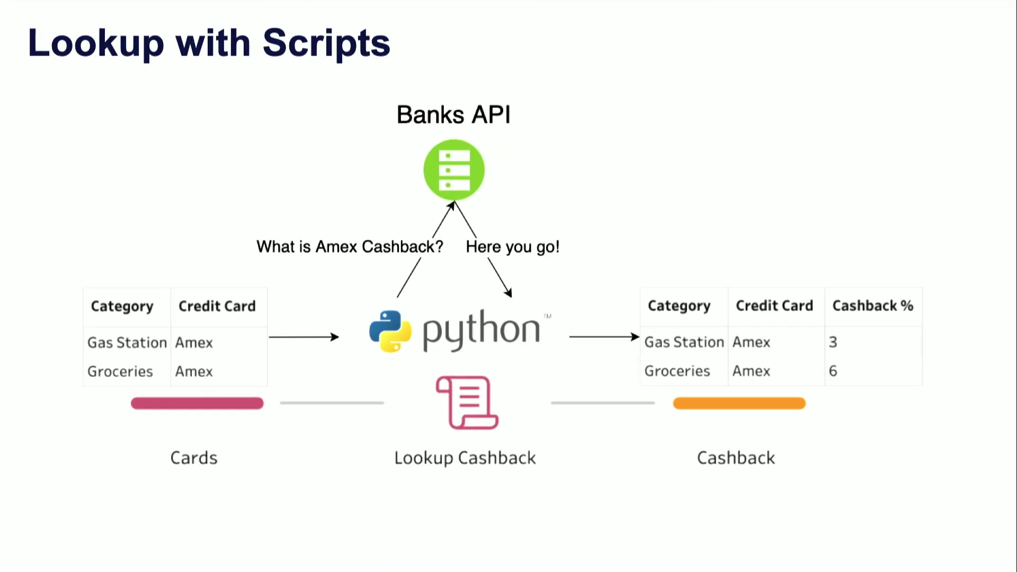
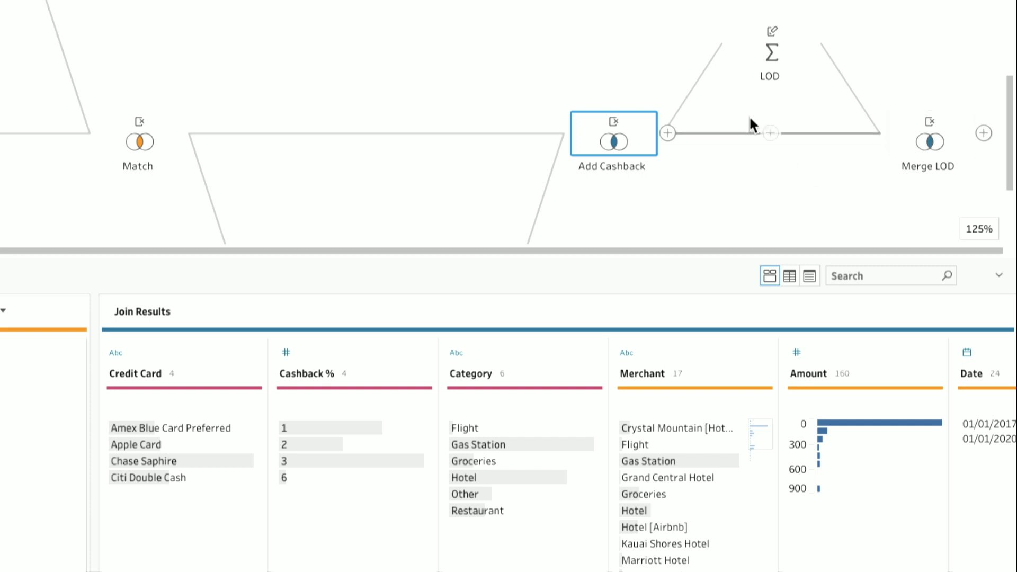
- Review the LOD aggregation and the Merge LOD join results, highlighting the rows with a Max Cashback % of 6
{"action": "left_click", "coordinate": [769, 51]}
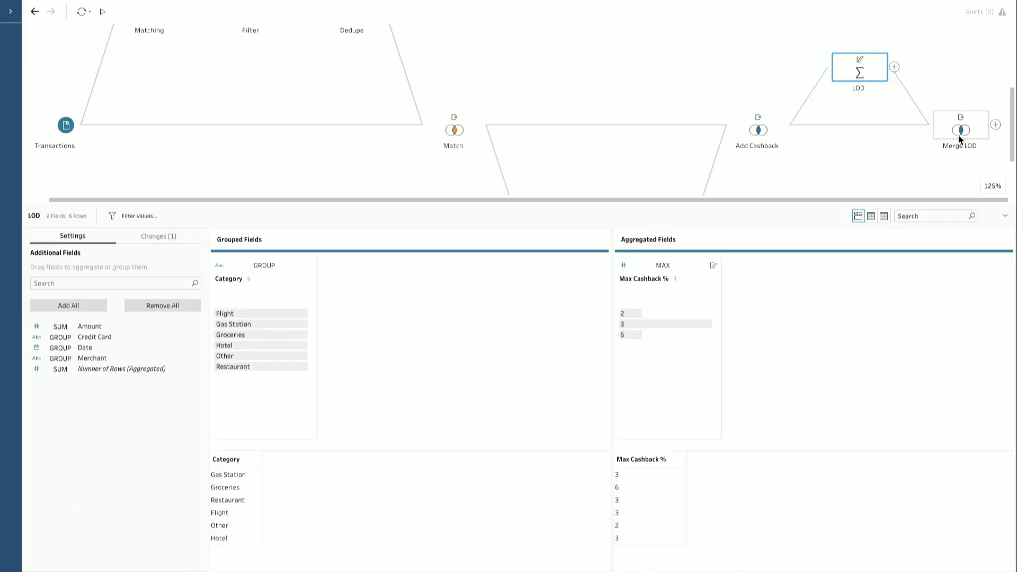
{"action": "left_click", "coordinate": [958, 135]}
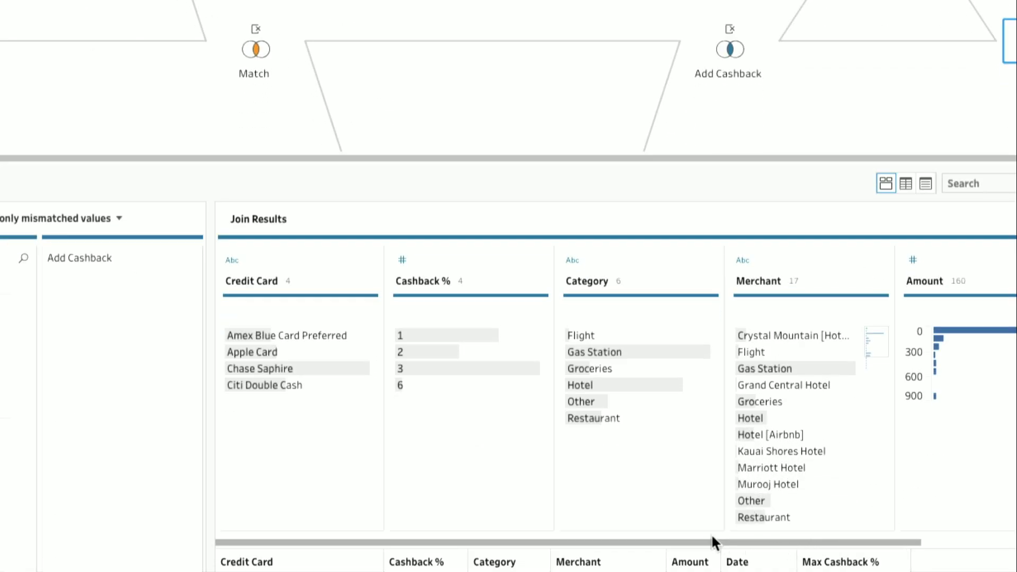
{"action": "left_click_drag", "start_coordinate": [712, 539], "coordinate": [994, 546]}
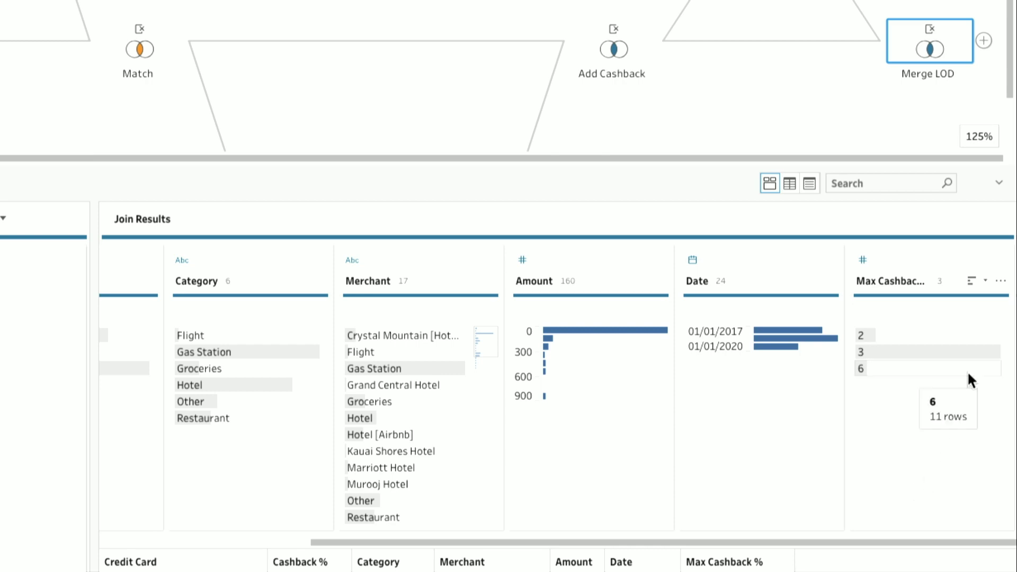
{"action": "left_click", "coordinate": [936, 368]}
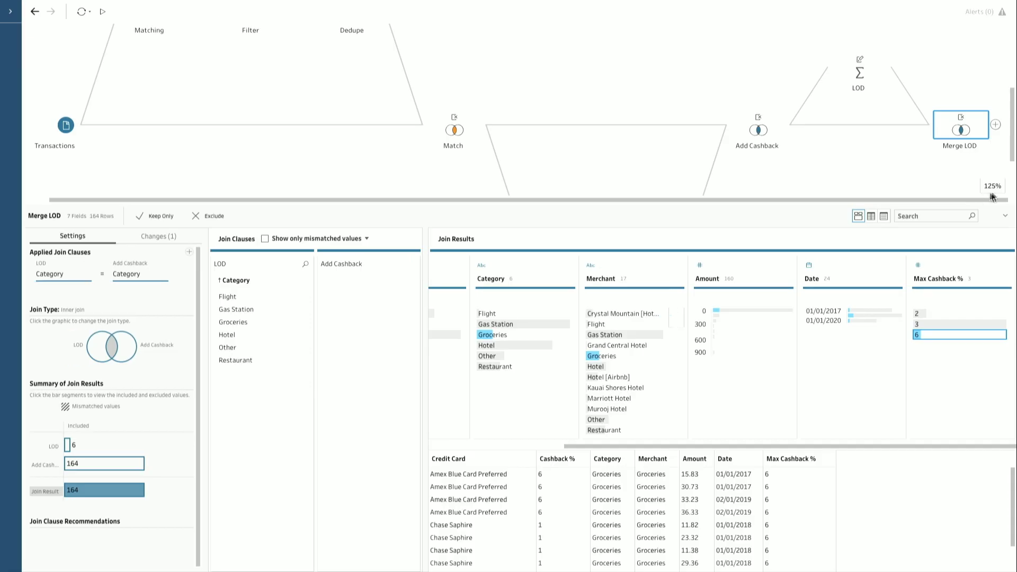
- Join the Lookup Cashback script step to the Merge LOD step
{"action": "left_click", "coordinate": [967, 187]}
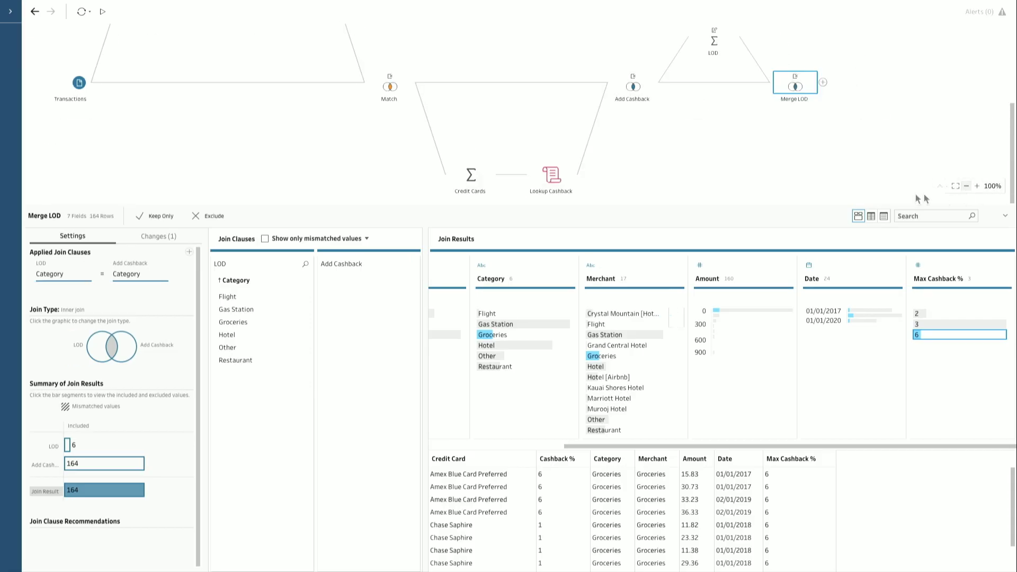
{"action": "left_click_drag", "start_coordinate": [870, 207], "coordinate": [840, 405]}
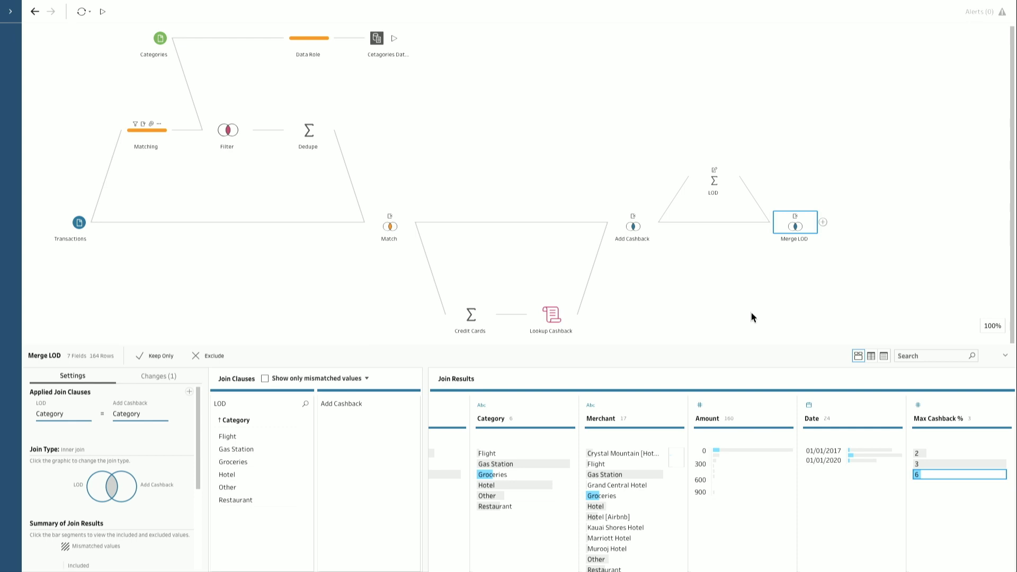
{"action": "left_click", "coordinate": [552, 316]}
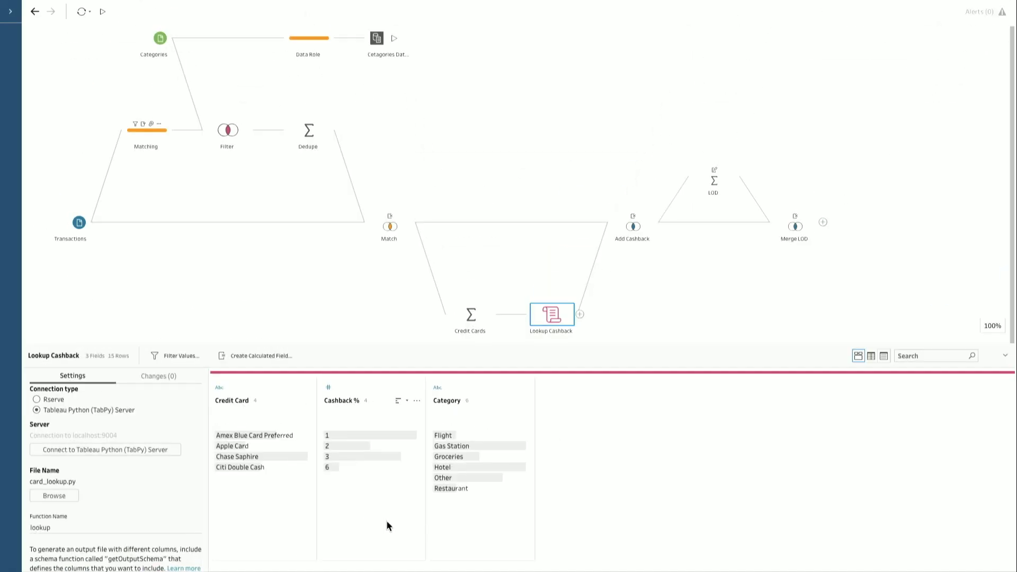
{"action": "left_click_drag", "start_coordinate": [536, 326], "coordinate": [824, 224]}
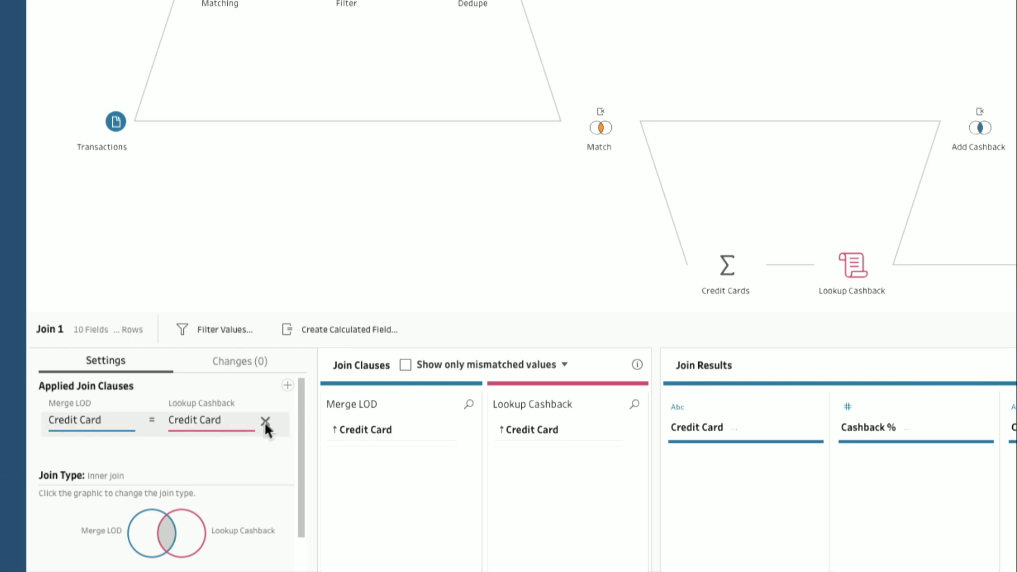
- Replace the Credit Card join clause in Join 1 with one matching Category in Merge LOD to Category in Lookup Cashback
{"action": "left_click", "coordinate": [265, 420]}
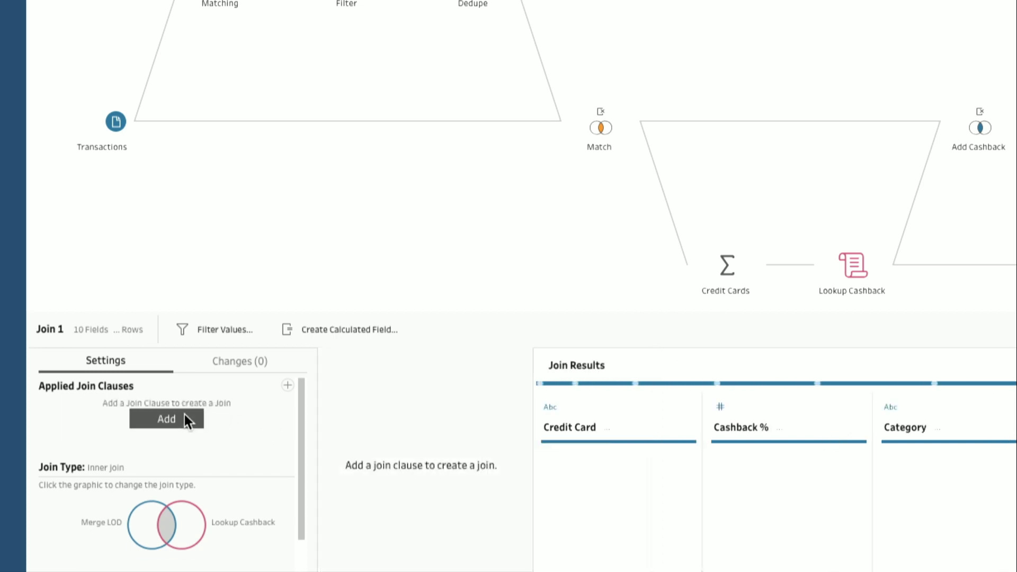
{"action": "left_click", "coordinate": [185, 416]}
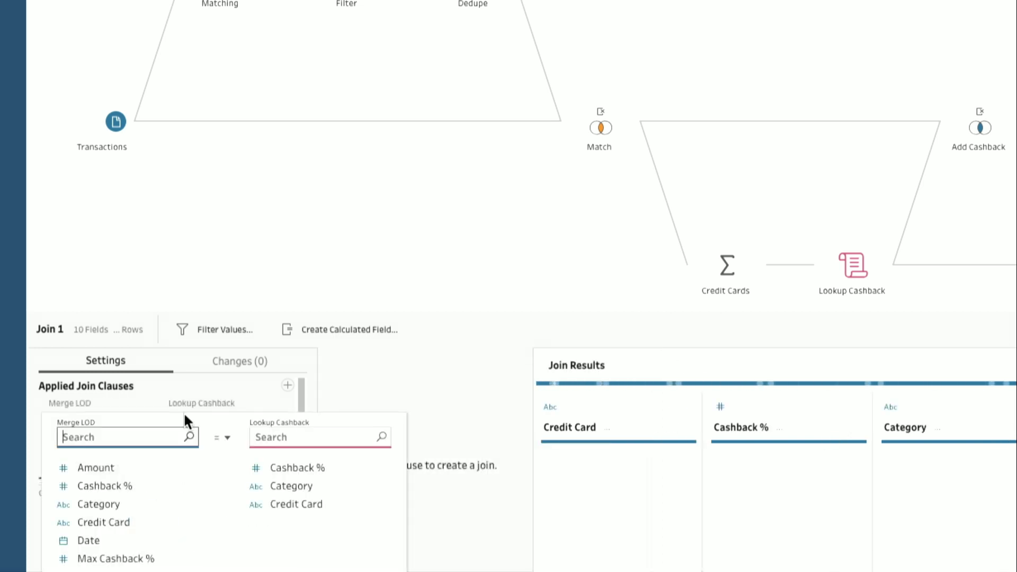
{"action": "left_click", "coordinate": [123, 505]}
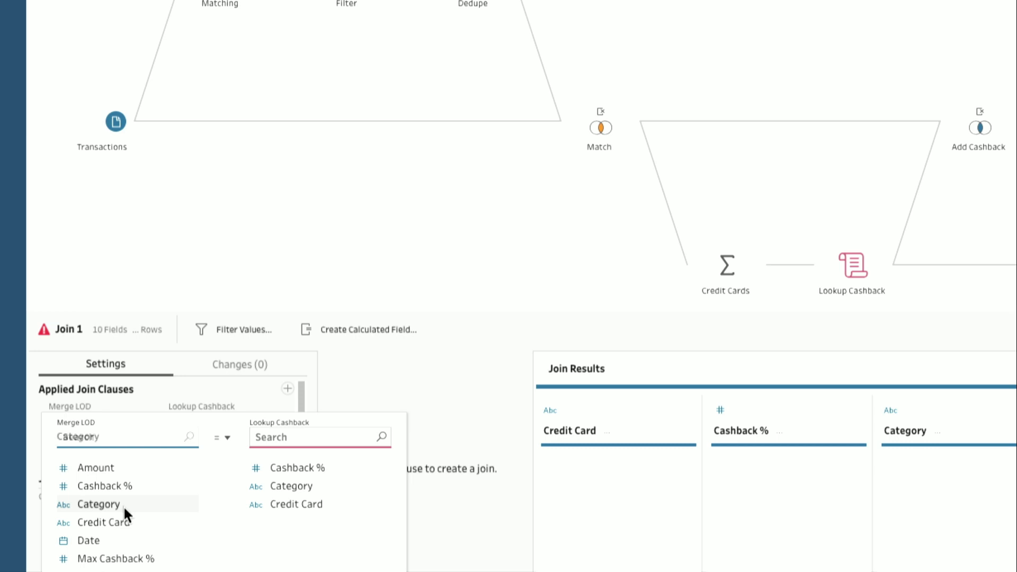
{"action": "left_click", "coordinate": [270, 486]}
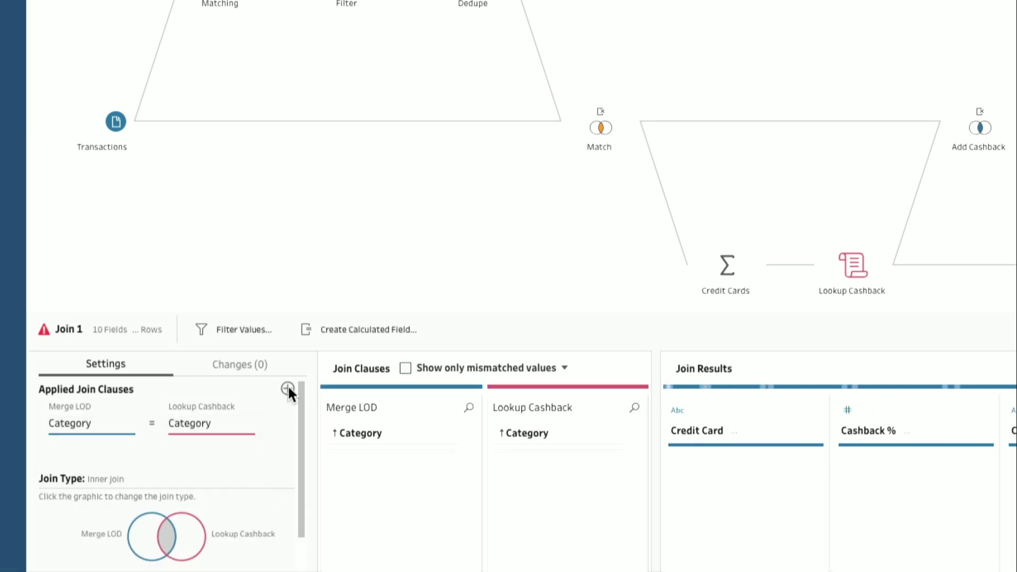
- Add a second join clause matching Max Cashback % in Merge LOD to Cashback % in Lookup Cashback, and refresh the flow
{"action": "left_click", "coordinate": [288, 389]}
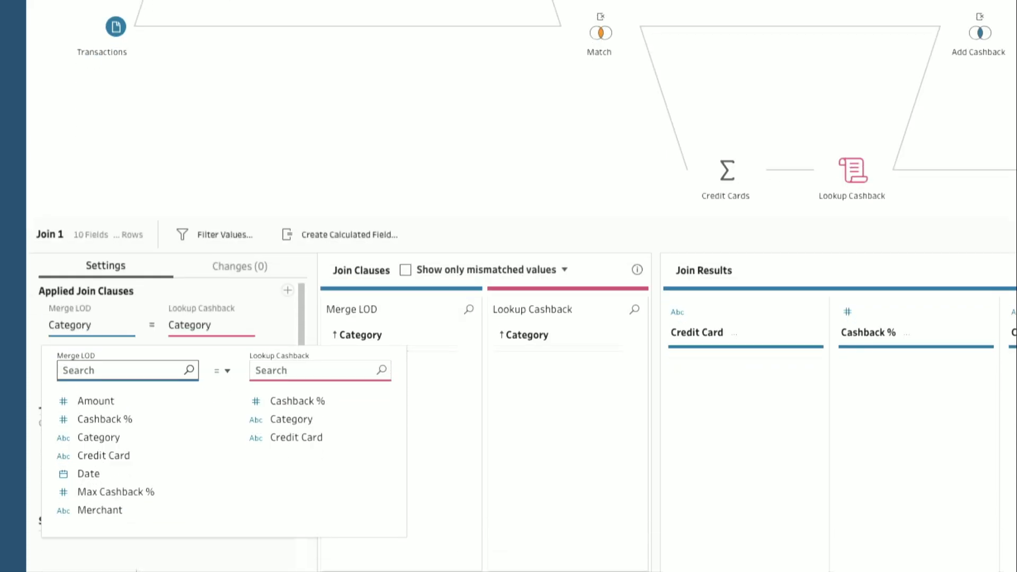
{"action": "left_click", "coordinate": [133, 488]}
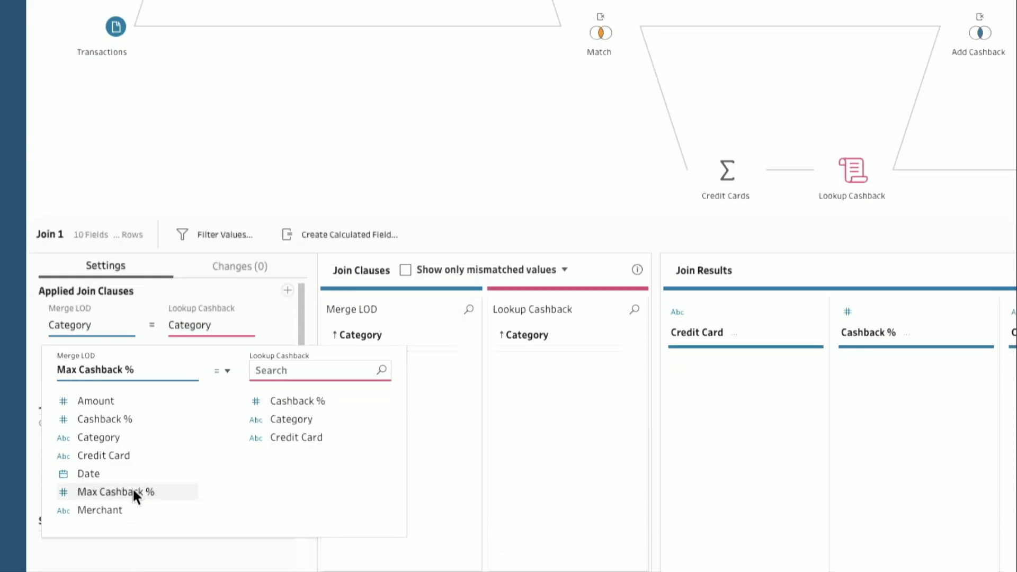
{"action": "left_click", "coordinate": [305, 398]}
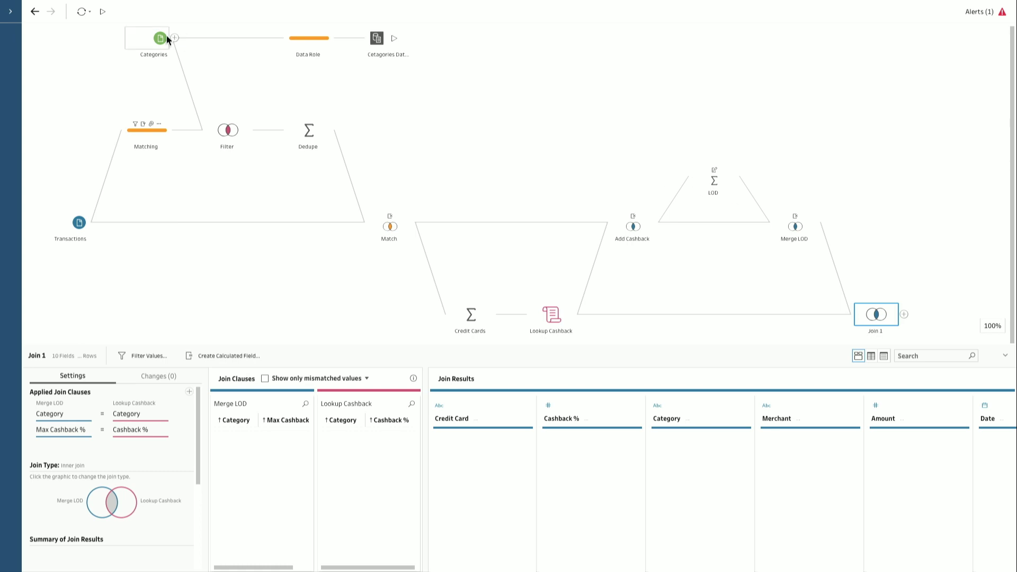
{"action": "left_click", "coordinate": [82, 11]}
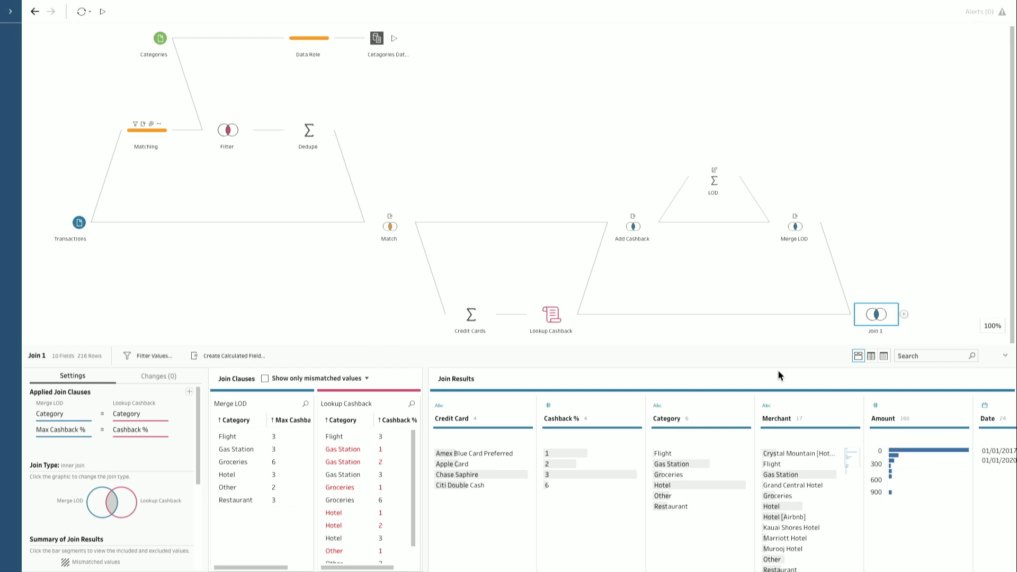
- Rename the duplicate Credit Card field (Credit Card-1) in the join results to "Max Casback Card"
{"action": "scroll", "coordinate": [777, 476], "scroll_direction": "right", "scroll_amount": 5}
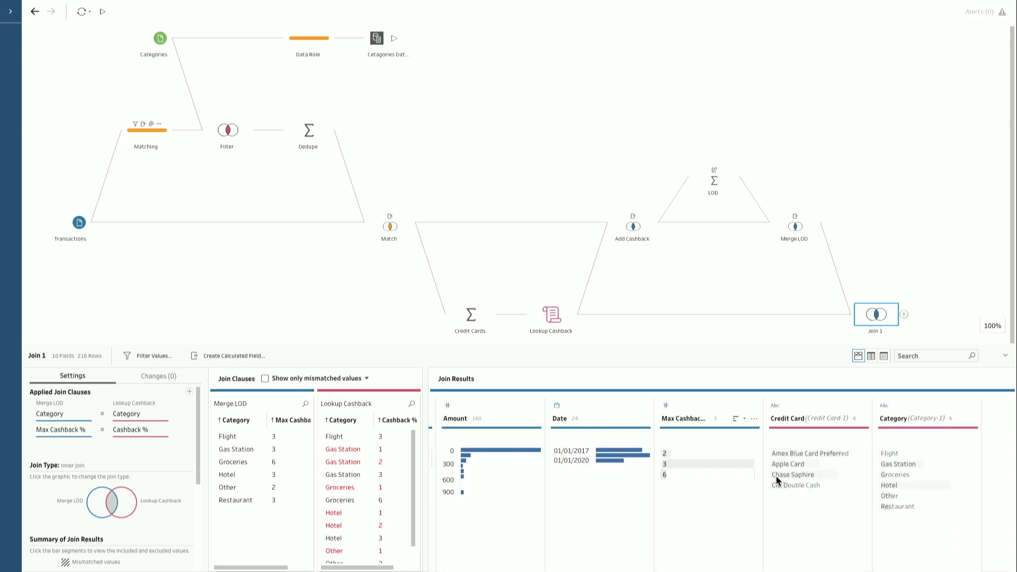
{"action": "scroll", "coordinate": [777, 476], "scroll_direction": "right", "scroll_amount": 2}
{"action": "mouse_move", "coordinate": [854, 466]}
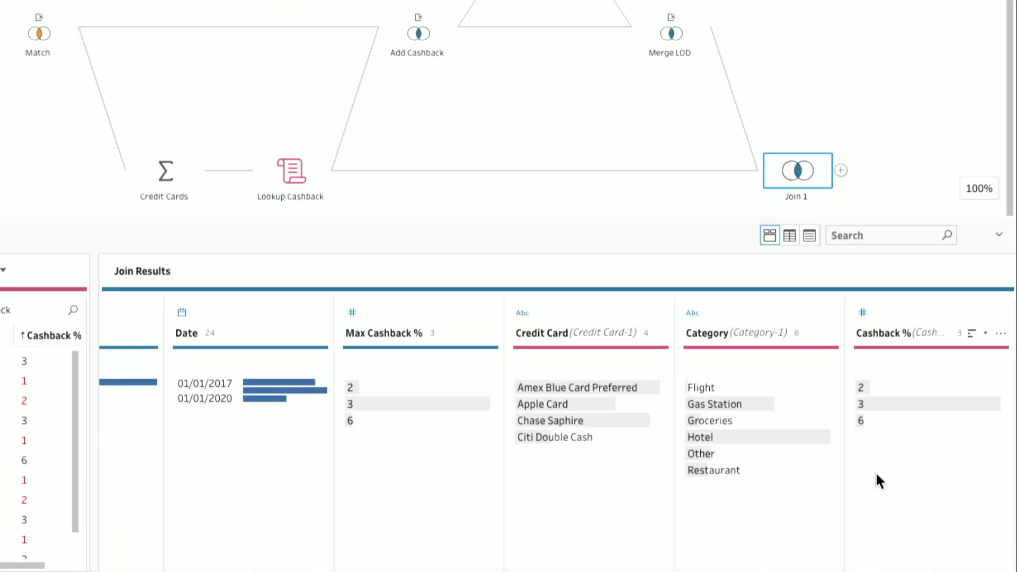
{"action": "left_click", "coordinate": [644, 308]}
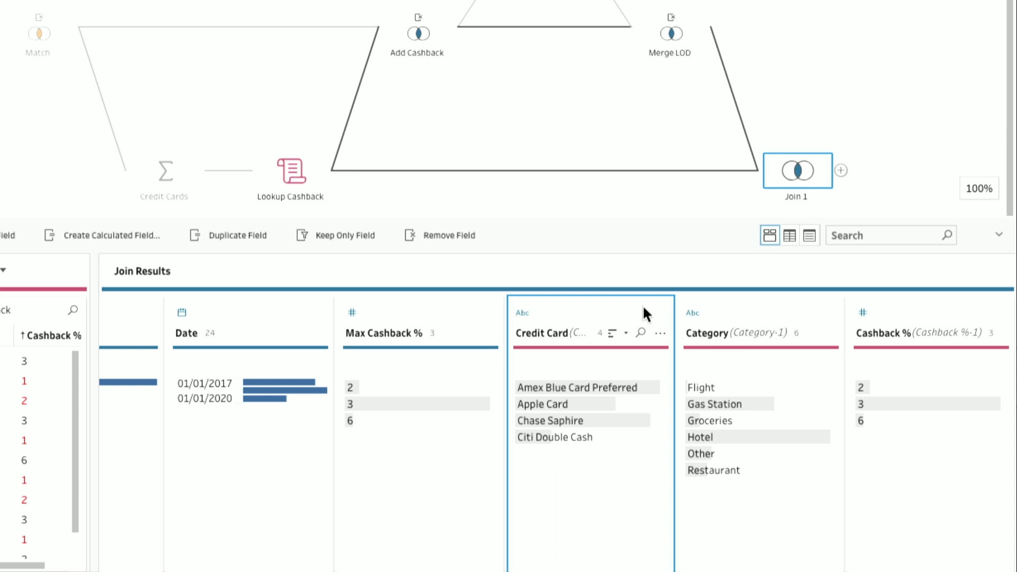
{"action": "double_click", "coordinate": [548, 332]}
{"action": "type", "text": "Max Cas"}
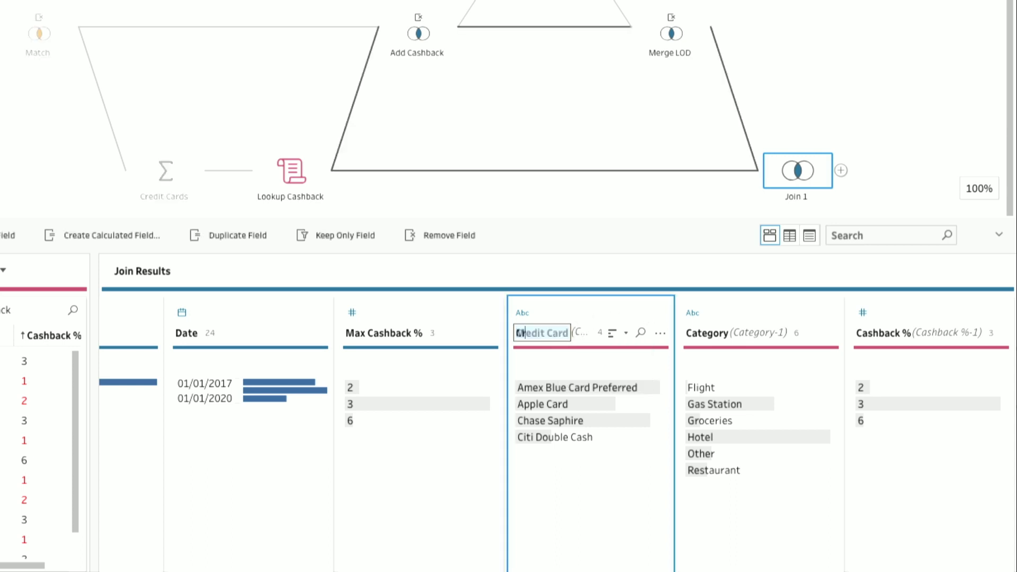
{"action": "type", "text": "hback Card"}
{"action": "key", "text": "Return"}
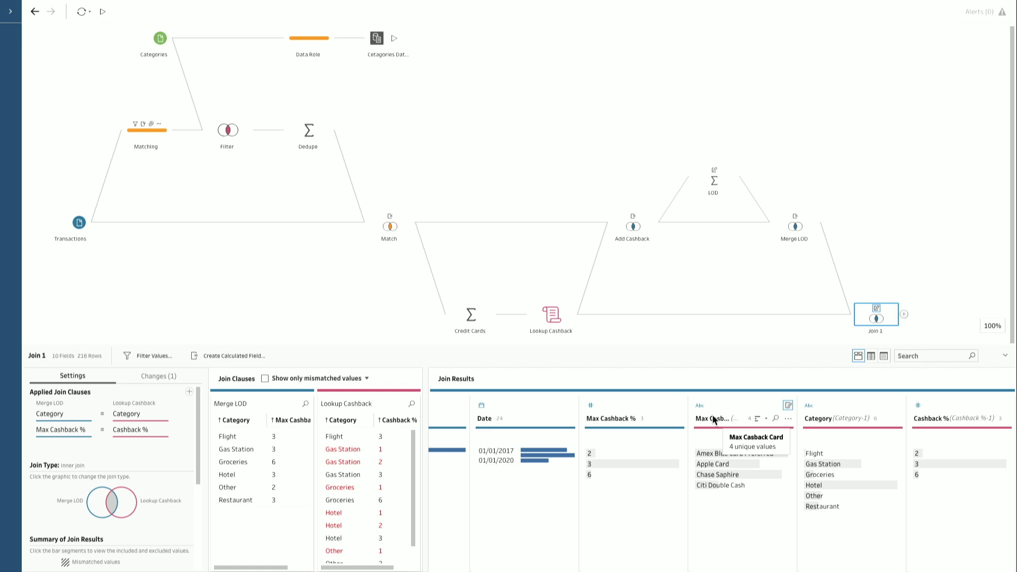
- Switch to the Cashback dashboard in Tableau and examine missed cashback and suggested cards for Apple Card alone and for all cards
{"action": "key", "text": "ctrl+Right"}
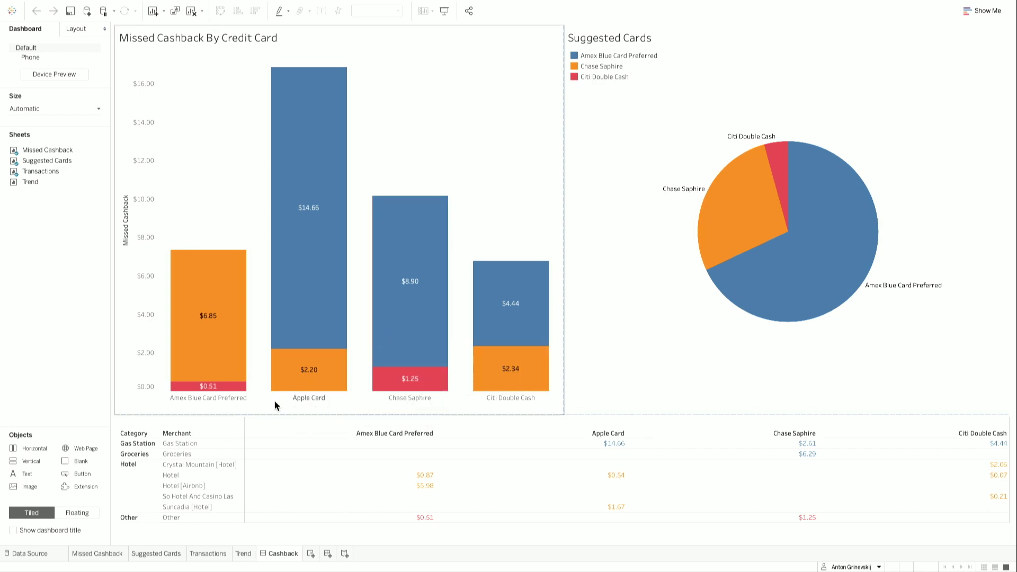
{"action": "left_click", "coordinate": [288, 399]}
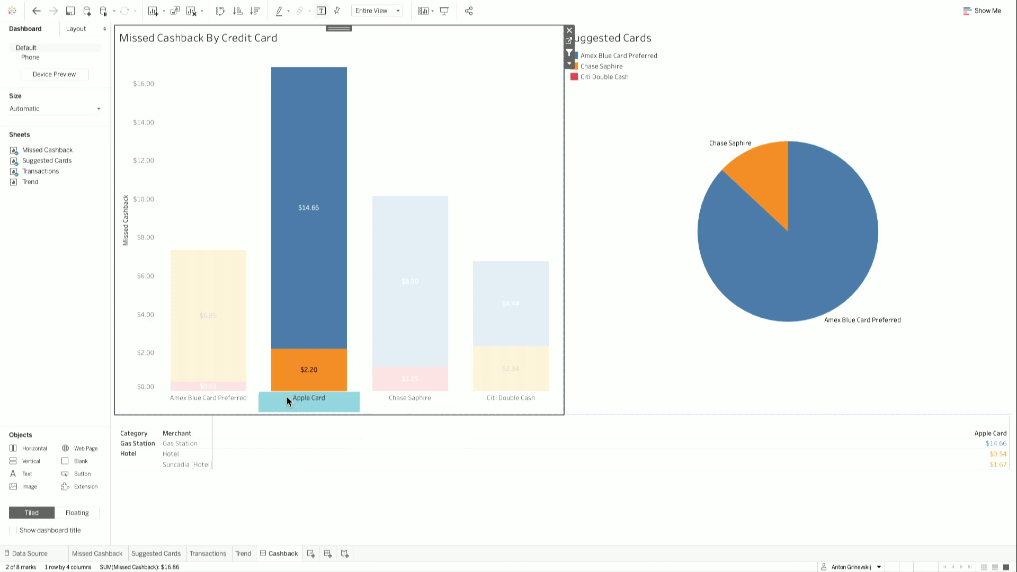
{"action": "left_click", "coordinate": [287, 396]}
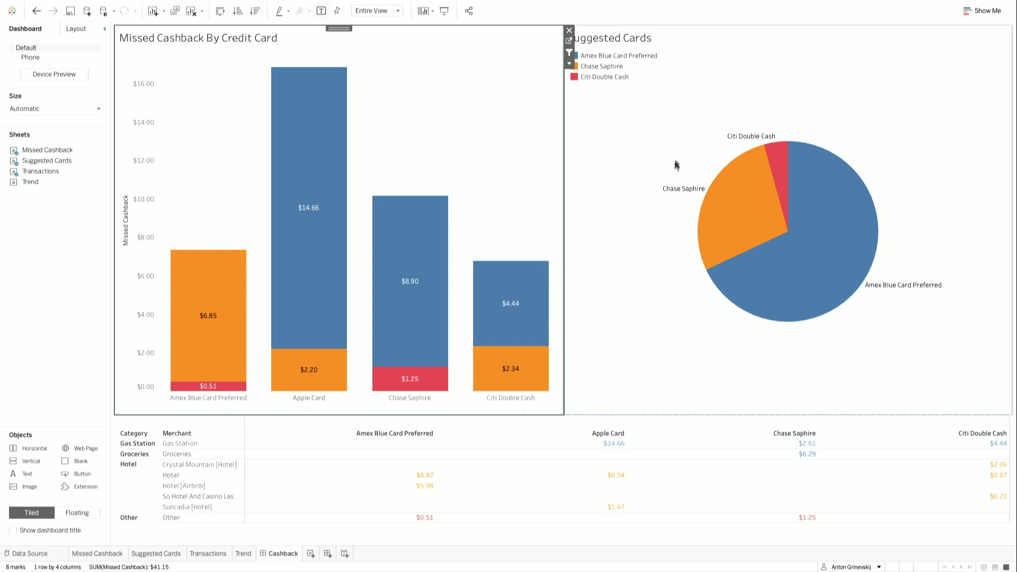
{"action": "left_click", "coordinate": [626, 140]}
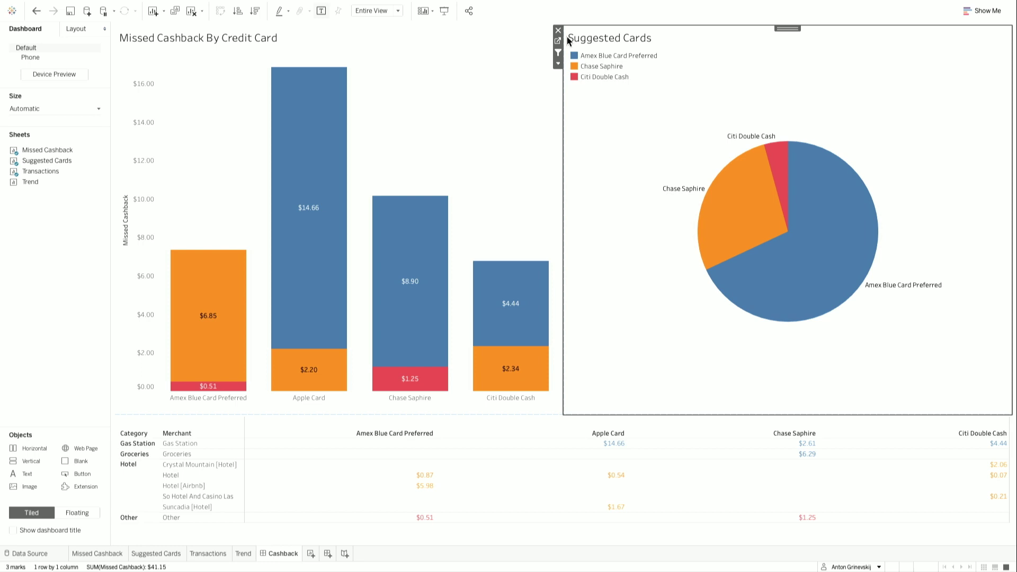
{"action": "key", "text": "ctrl+Up"}
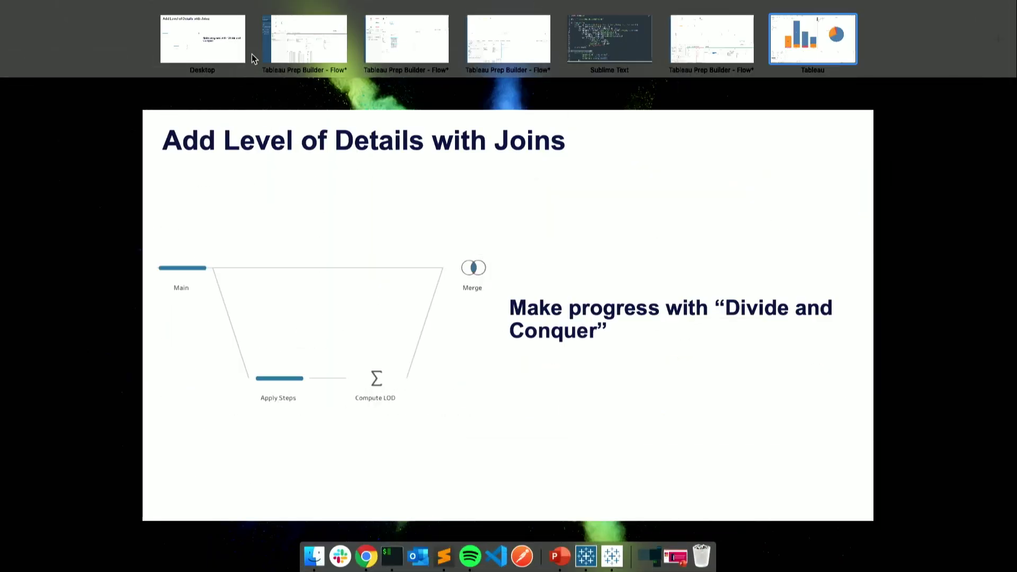